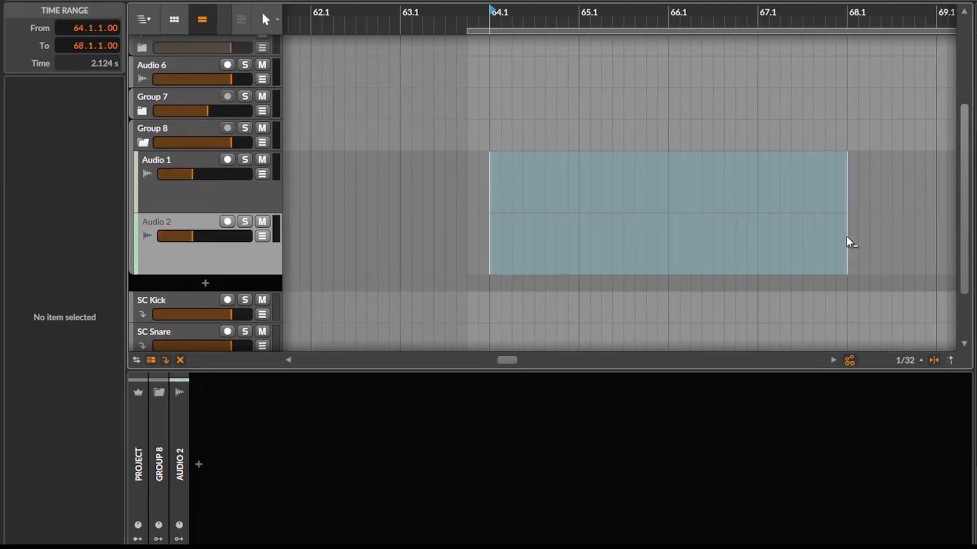
Loop 64.1 to 68.1 and build a kick and snare pattern there: TV4_Kick_6 at 64.1, TV4_Snare_19 at 65.1, both repeated two bars on
{"action": "key", "text": "ctrl+l"}
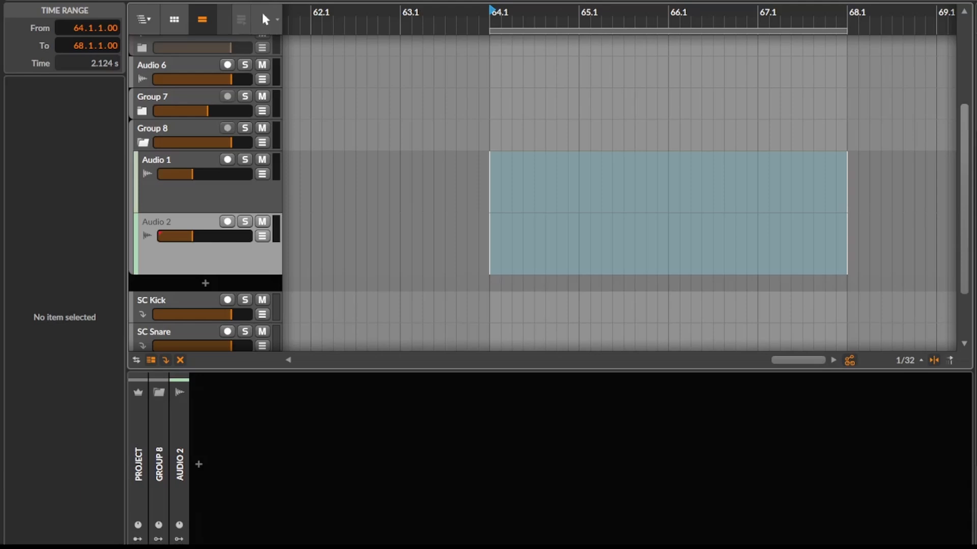
{"action": "left_click_drag", "start_coordinate": [974, 219], "coordinate": [492, 199]}
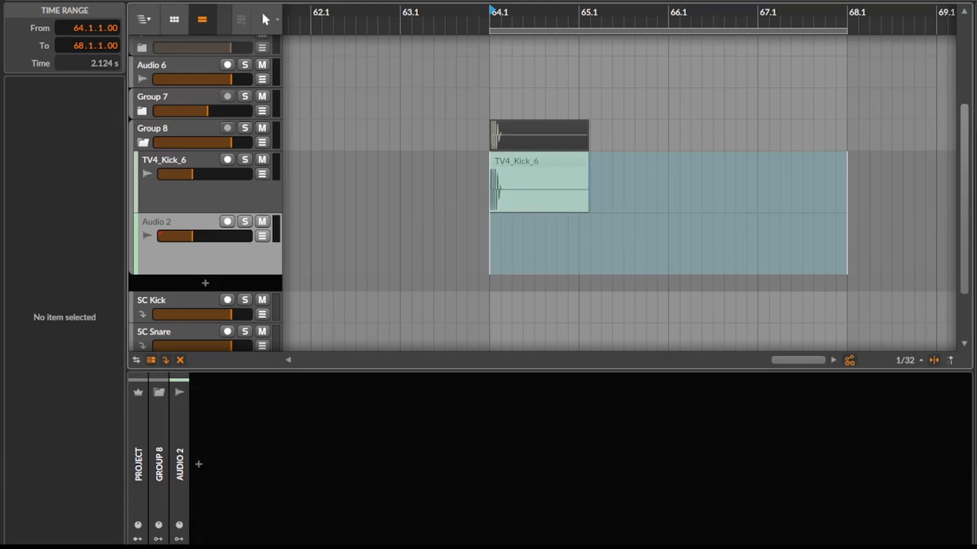
{"action": "left_click_drag", "start_coordinate": [974, 335], "coordinate": [578, 229]}
{"action": "left_click_drag", "start_coordinate": [490, 153], "coordinate": [668, 228]}
{"action": "key", "text": "ctrl+d"}
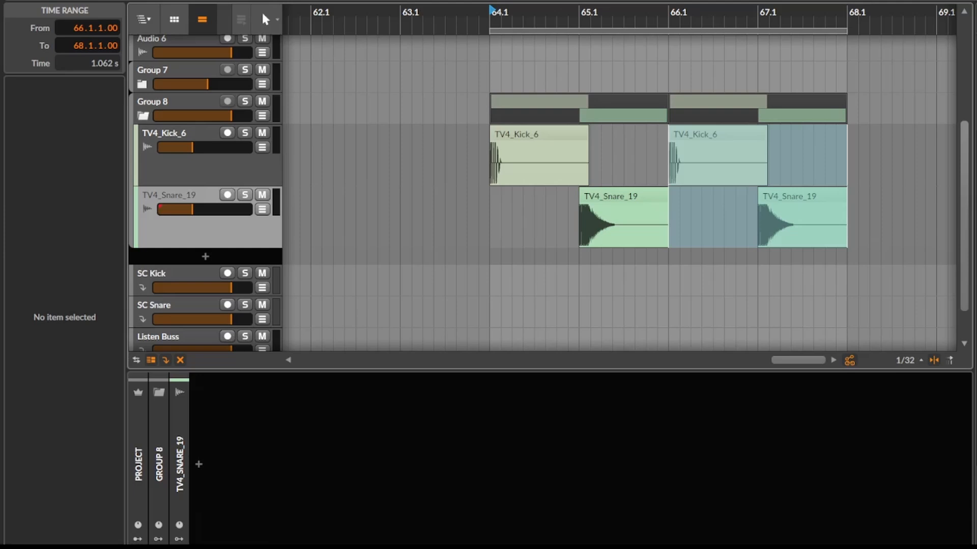
Place TV4_Hi-Hat_5 at 64.1 on a new track below the snare and repeat it at 65.1, 66.1 and 67.1
{"action": "left_click_drag", "start_coordinate": [974, 305], "coordinate": [489, 275]}
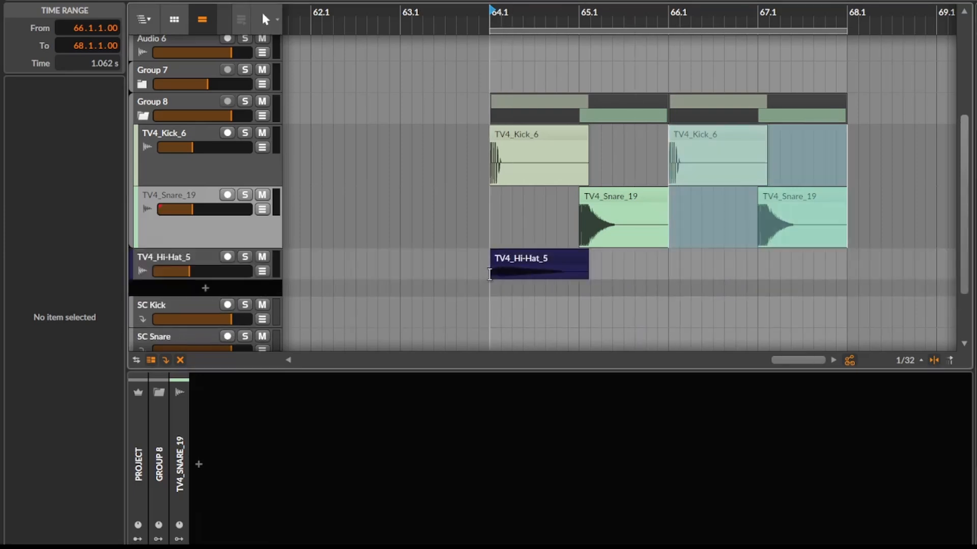
{"action": "left_click", "coordinate": [490, 274]}
{"action": "key", "text": "ctrl+d"}
{"action": "key", "text": "ctrl+d"}
{"action": "key", "text": "ctrl+d"}
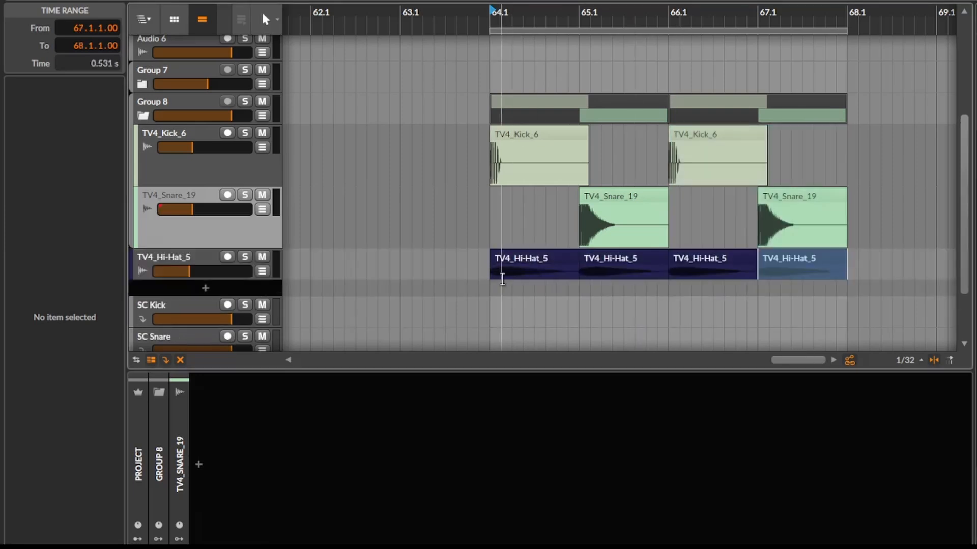
Halve the first hi-hat clip's length to 0.0.2.00 and repeat it back to back until 68.1
{"action": "left_click", "coordinate": [559, 256]}
{"action": "left_click_drag", "start_coordinate": [577, 258], "coordinate": [534, 265]}
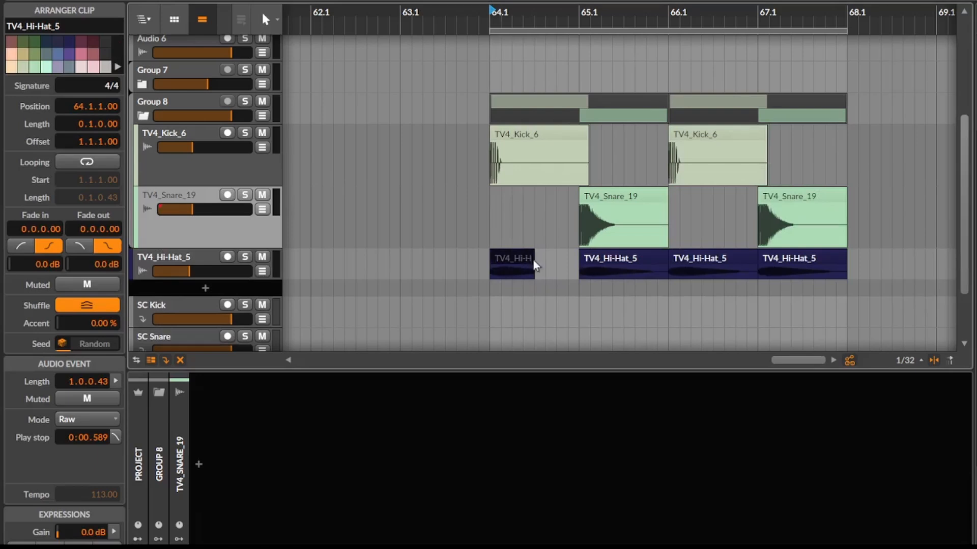
{"action": "key", "text": "ctrl+d"}
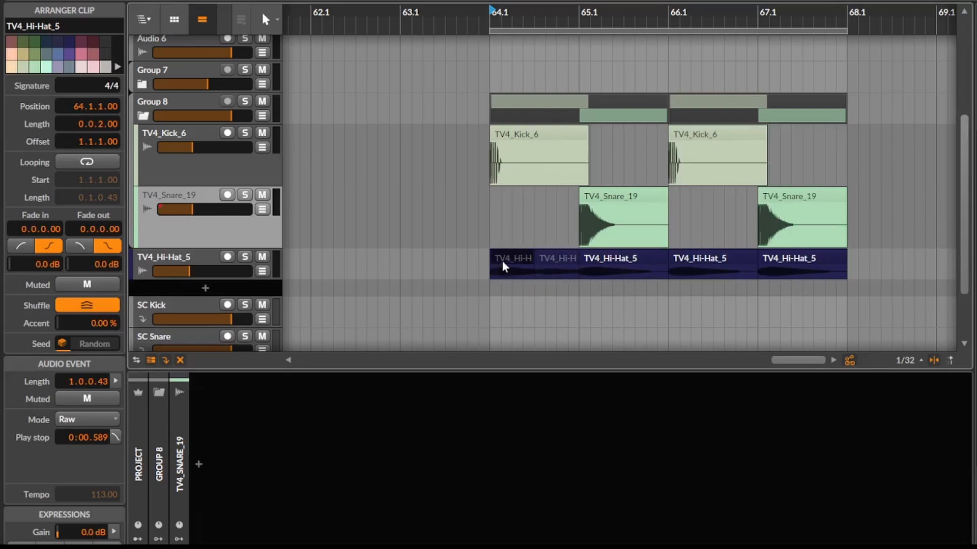
{"action": "left_click", "coordinate": [548, 259], "text": "shift"}
{"action": "key", "text": "ctrl+d"}
{"action": "key", "text": "ctrl+d"}
{"action": "key", "text": "ctrl+d"}
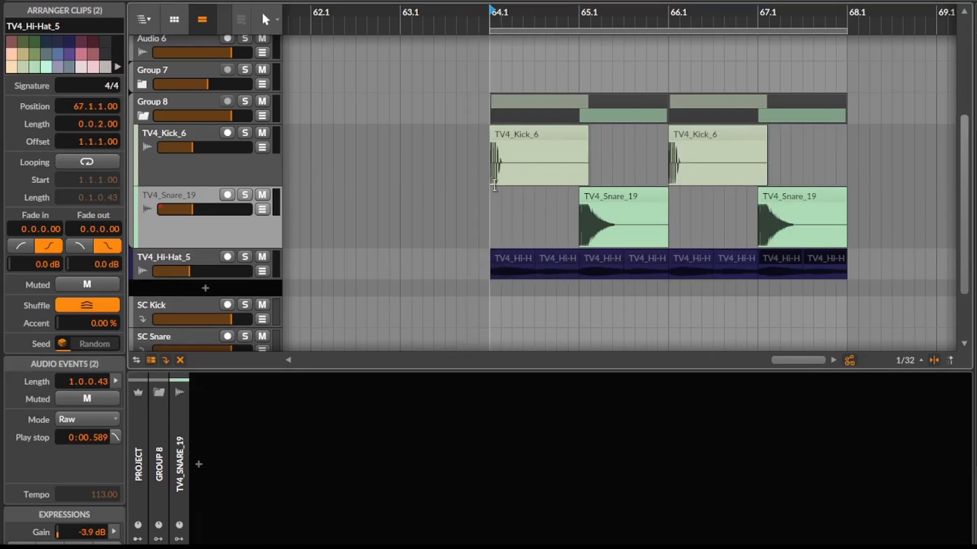
Play the loop from 64.1 and give all eight hi-hat clips a fade-out of 0.0.2.00
{"action": "left_click", "coordinate": [494, 186]}
{"action": "key", "text": "space"}
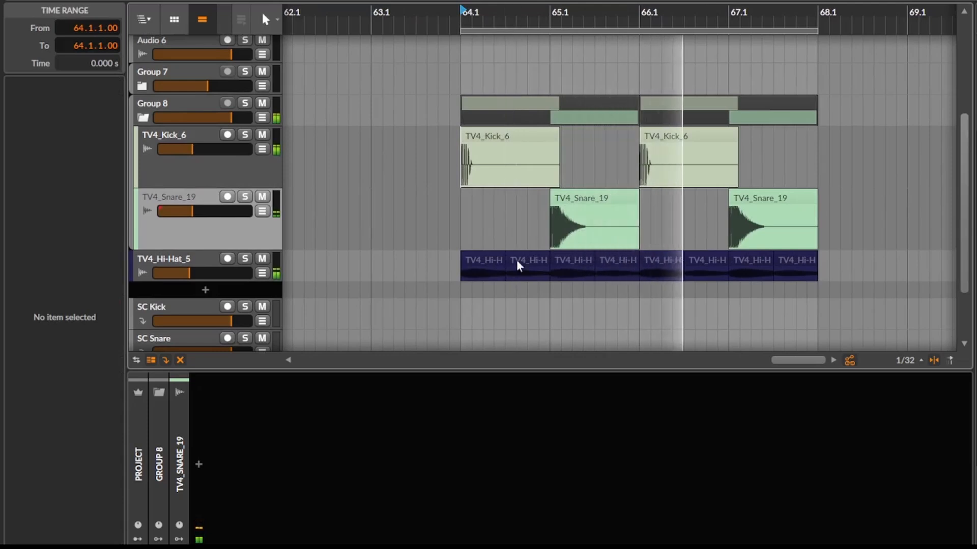
{"action": "left_click", "coordinate": [517, 259]}
{"action": "left_click", "coordinate": [806, 260], "text": "shift"}
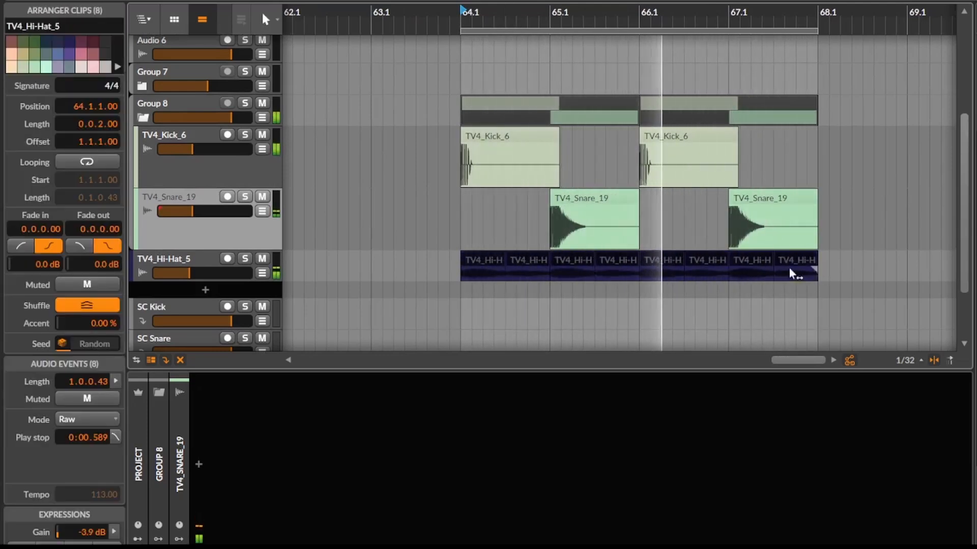
{"action": "left_click_drag", "start_coordinate": [789, 268], "coordinate": [773, 269]}
{"action": "scroll", "coordinate": [614, 275], "scroll_direction": "left", "scroll_amount": 1}
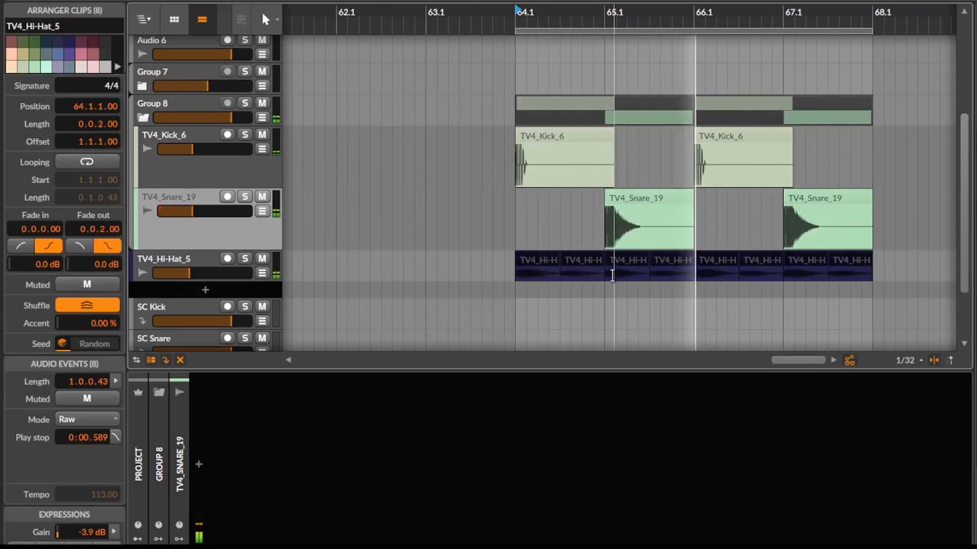
{"action": "scroll", "coordinate": [612, 270], "scroll_direction": "right", "scroll_amount": 3}
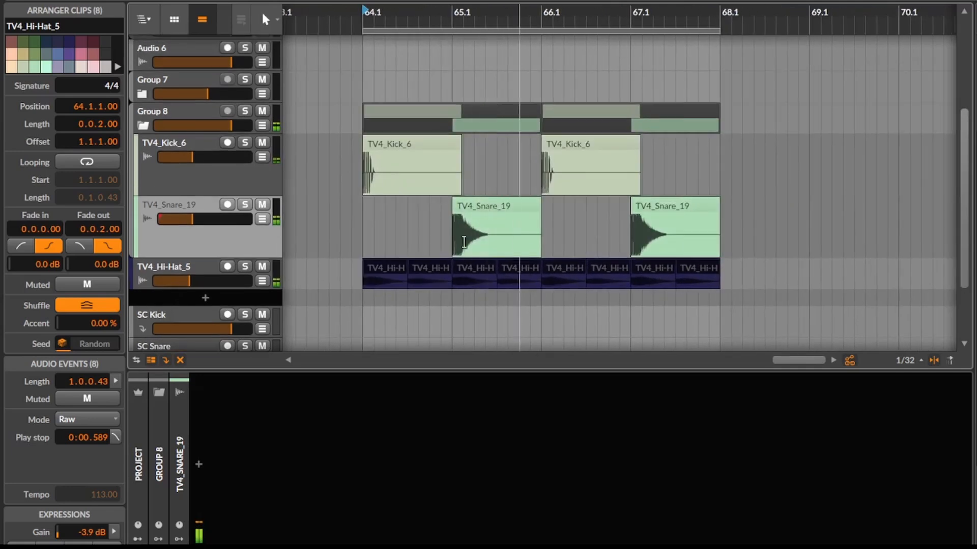
Move the TV4_Hi-Hat_5 track into Group 8 and add an FX track inside that group
{"action": "left_click", "coordinate": [192, 260]}
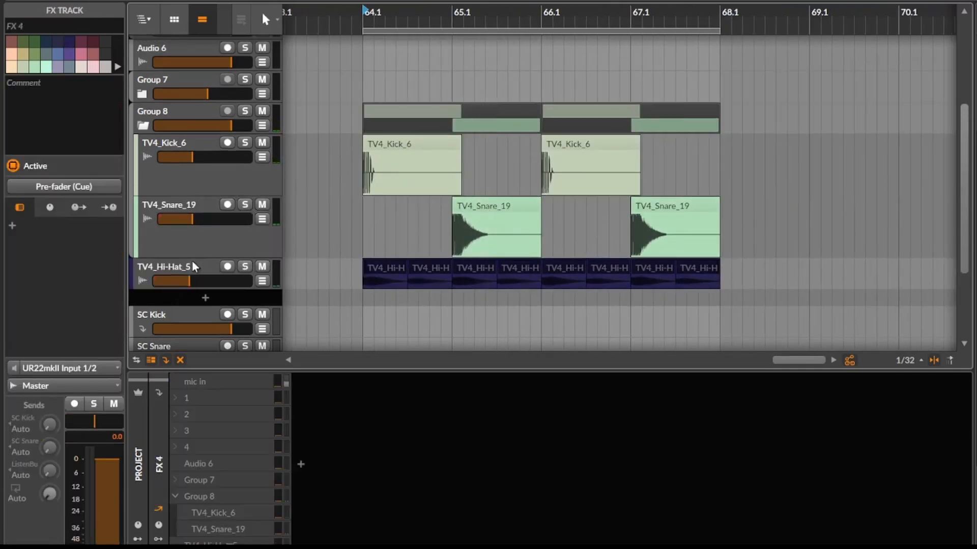
{"action": "left_click_drag", "start_coordinate": [192, 262], "coordinate": [199, 243]}
{"action": "left_click", "coordinate": [200, 243]}
{"action": "key", "text": "ctrl+alt+t"}
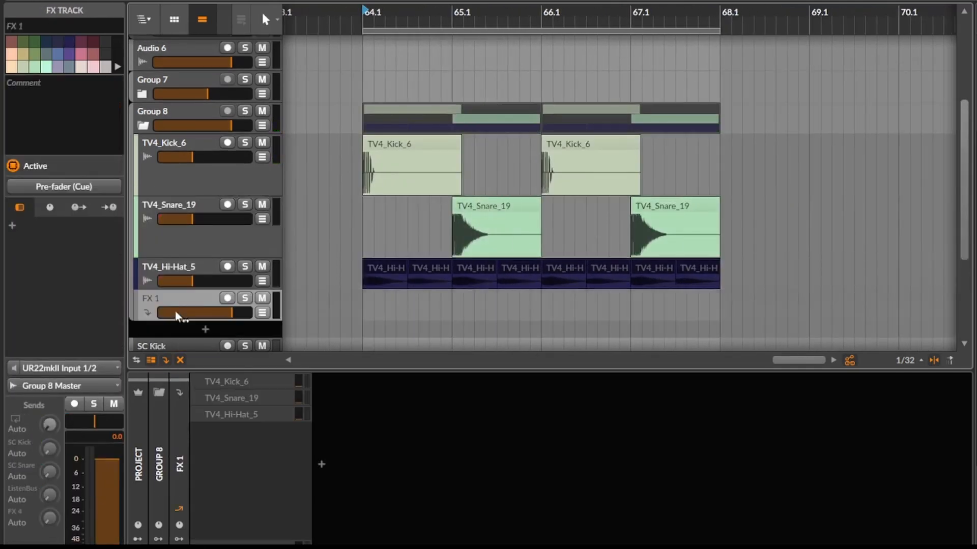
Enlarge the FX 1 track's height and delete the stray FX 4 track outside the group
{"action": "left_click_drag", "start_coordinate": [177, 321], "coordinate": [178, 335]}
{"action": "scroll", "coordinate": [179, 281], "scroll_direction": "down", "scroll_amount": 5}
{"action": "left_click", "coordinate": [189, 297]}
{"action": "left_click", "coordinate": [200, 331]}
{"action": "scroll", "coordinate": [251, 306], "scroll_direction": "up", "scroll_amount": 3}
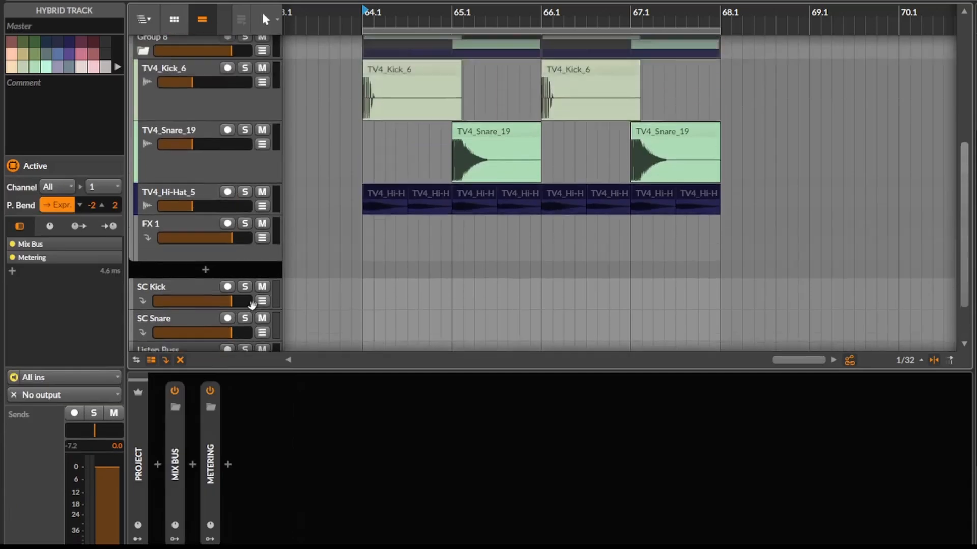
Insert the Replacer device on the FX 1 track in Group 8
{"action": "left_click", "coordinate": [163, 240]}
{"action": "left_click", "coordinate": [316, 456]}
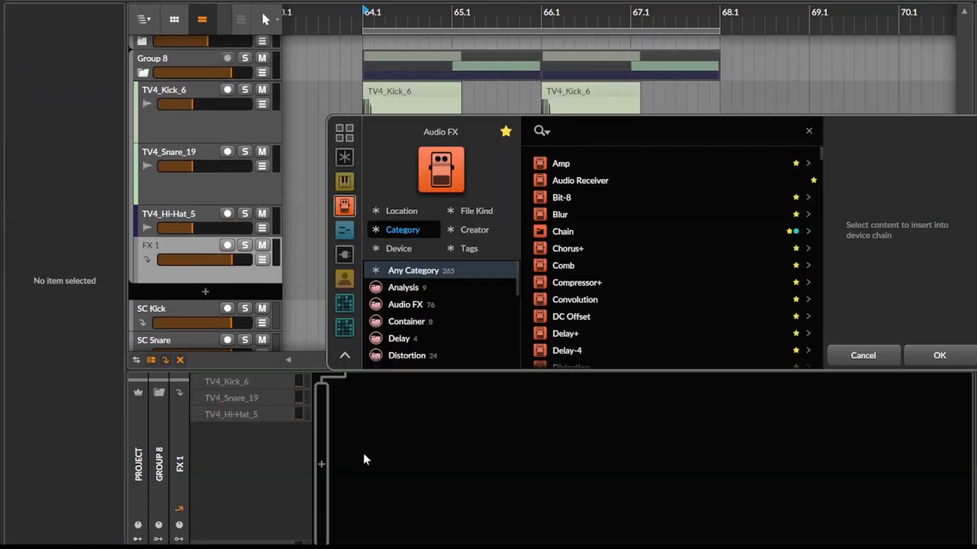
{"action": "type", "text": "re"}
{"action": "key", "text": "Down"}
{"action": "key", "text": "Return"}
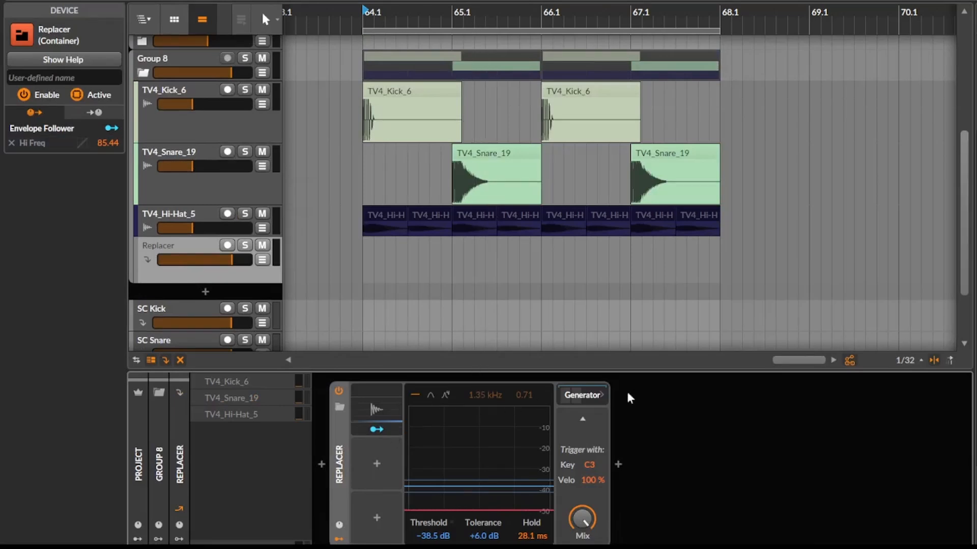
Feed TV4_Snare_19 into the Replacer track and remove the kick sampler and EQ from the Replacer's Generator chain
{"action": "left_click", "coordinate": [601, 394]}
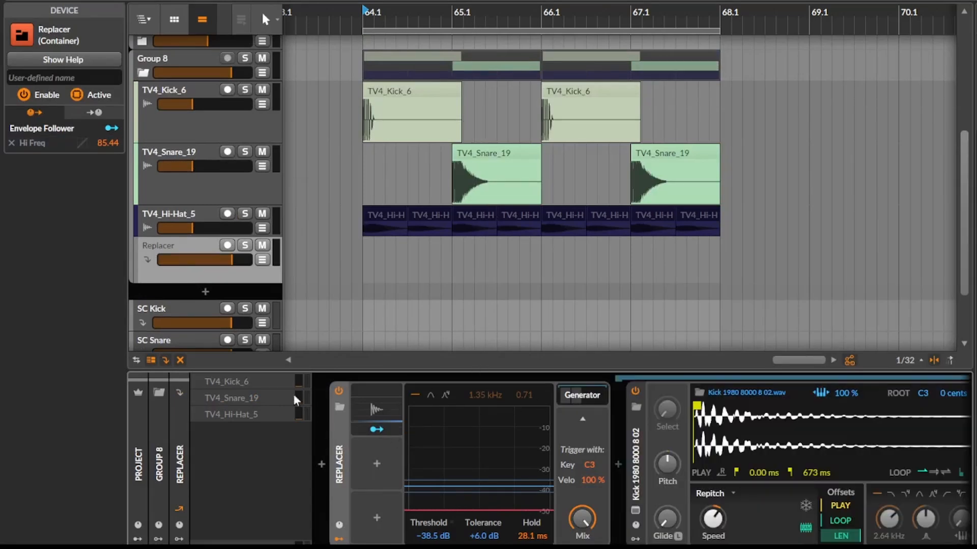
{"action": "left_click", "coordinate": [635, 465]}
{"action": "key", "text": "Delete"}
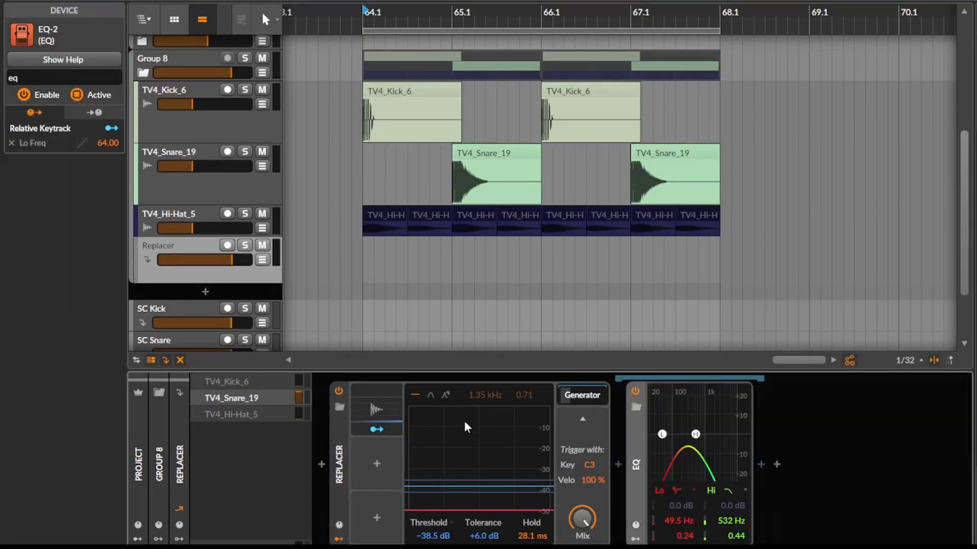
{"action": "key", "text": "Delete"}
{"action": "left_click", "coordinate": [636, 444]}
{"action": "key", "text": "Delete"}
{"action": "left_click", "coordinate": [598, 399]}
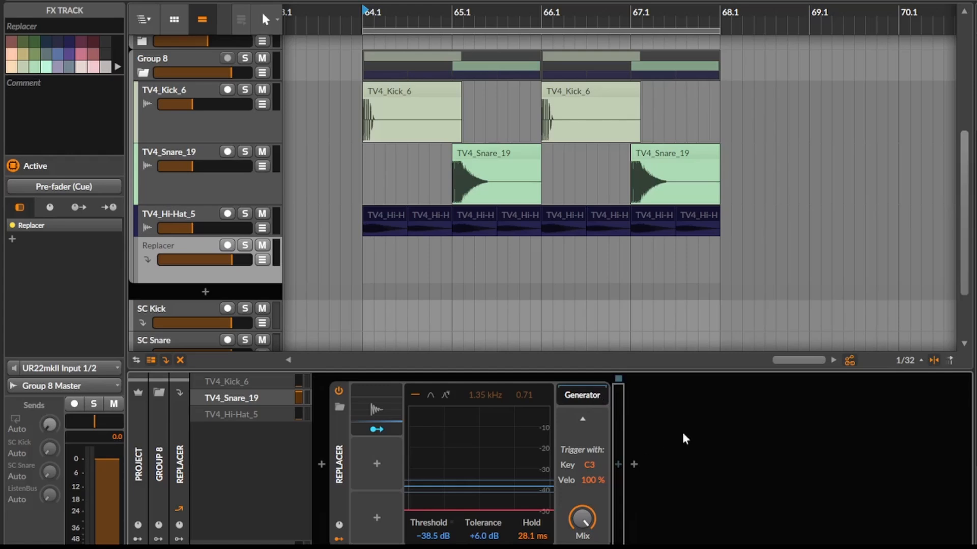
Add a Sampler instrument to the Replacer's empty Generator chain
{"action": "left_click", "coordinate": [614, 459]}
{"action": "type", "text": "akick mak"}
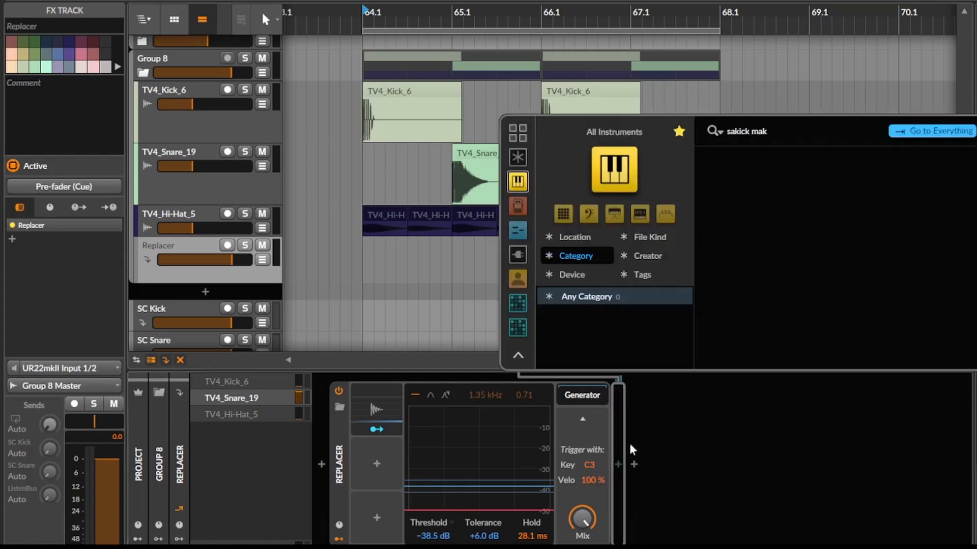
{"action": "key", "text": "ctrl+a"}
{"action": "type", "text": "am"}
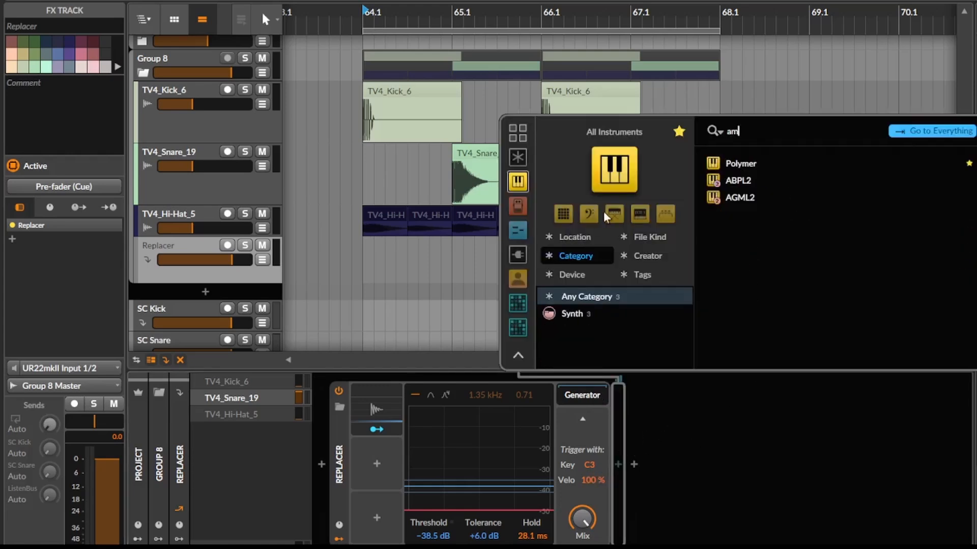
{"action": "key", "text": "BackSpace"}
{"action": "key", "text": "BackSpace"}
{"action": "type", "text": "sampl"}
{"action": "key", "text": "Return"}
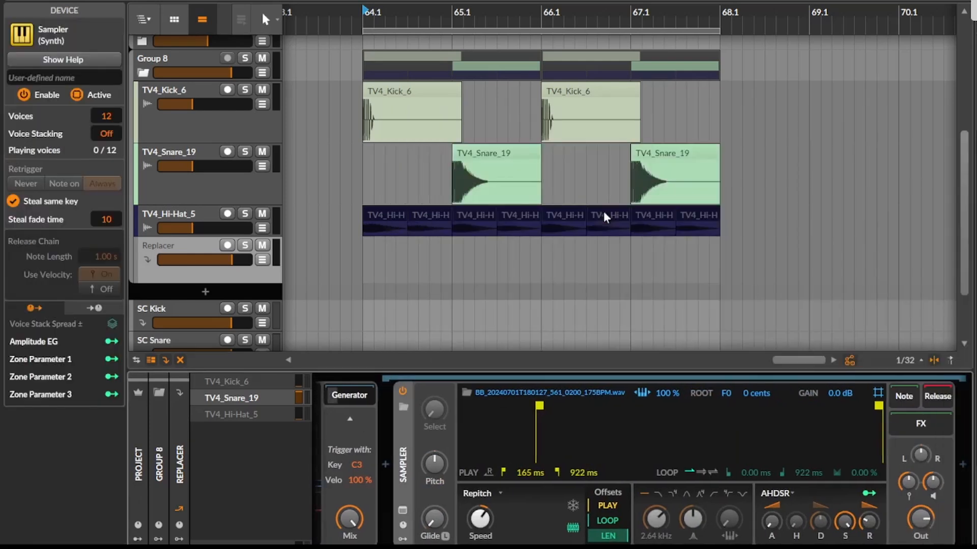
Convert the Sampler's sound to a multi-sample and replace its zone with the tmf_metal_bright clicks and flicks samples
{"action": "right_click", "coordinate": [691, 423]}
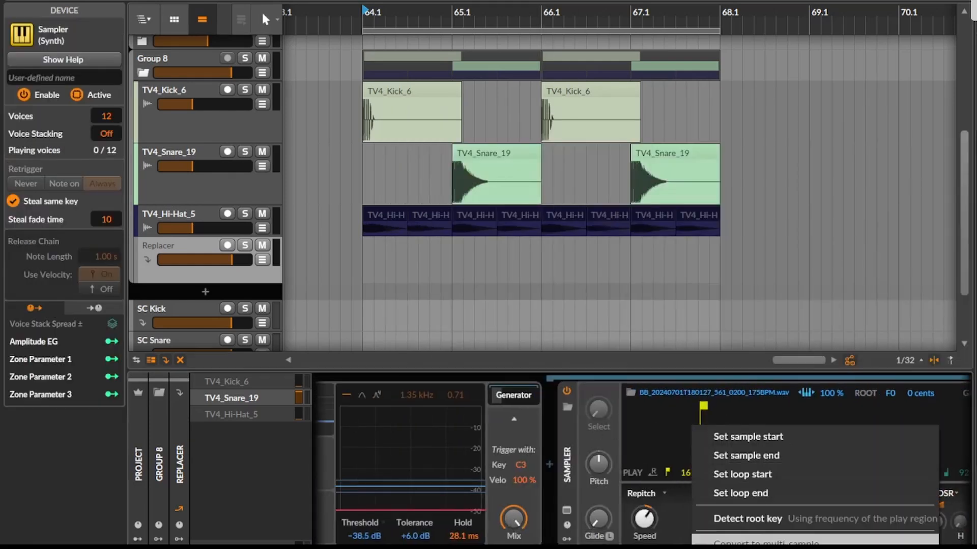
{"action": "left_click", "coordinate": [758, 542]}
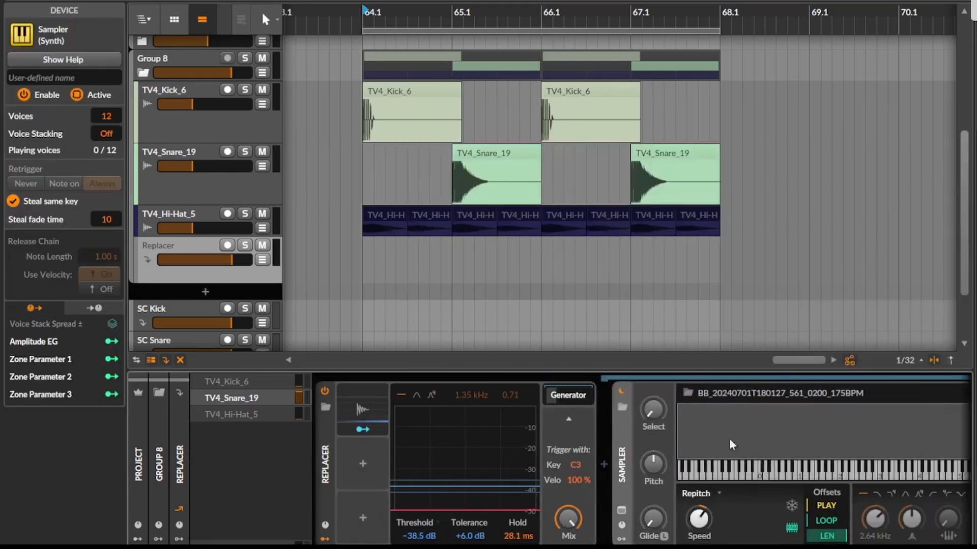
{"action": "left_click", "coordinate": [566, 537]}
{"action": "left_click_drag", "start_coordinate": [748, 424], "coordinate": [615, 451]}
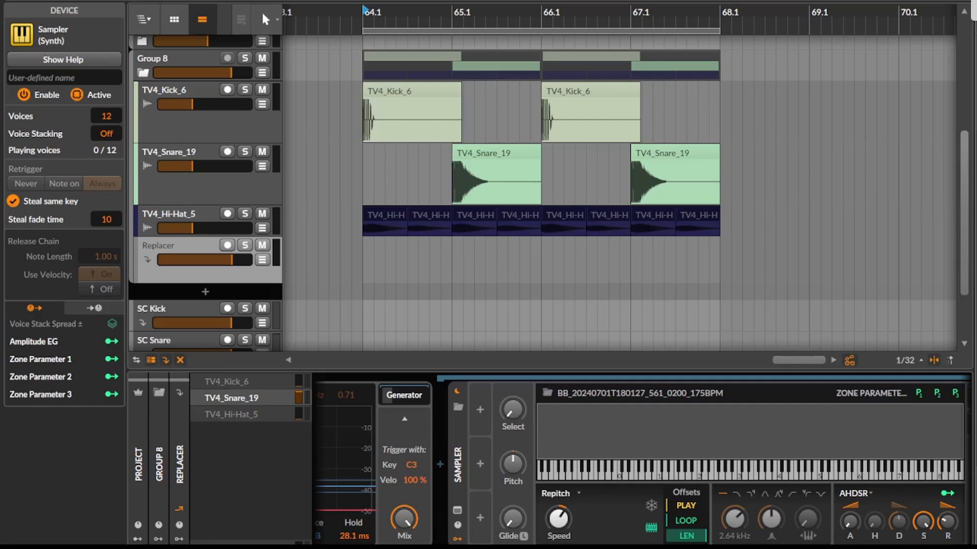
{"action": "left_click_drag", "start_coordinate": [745, 437], "coordinate": [749, 435]}
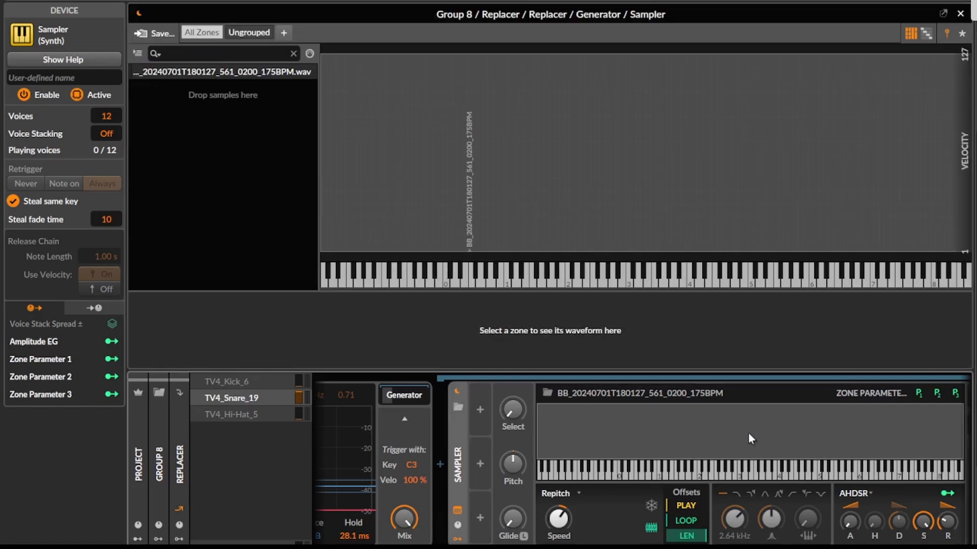
{"action": "left_click", "coordinate": [462, 183]}
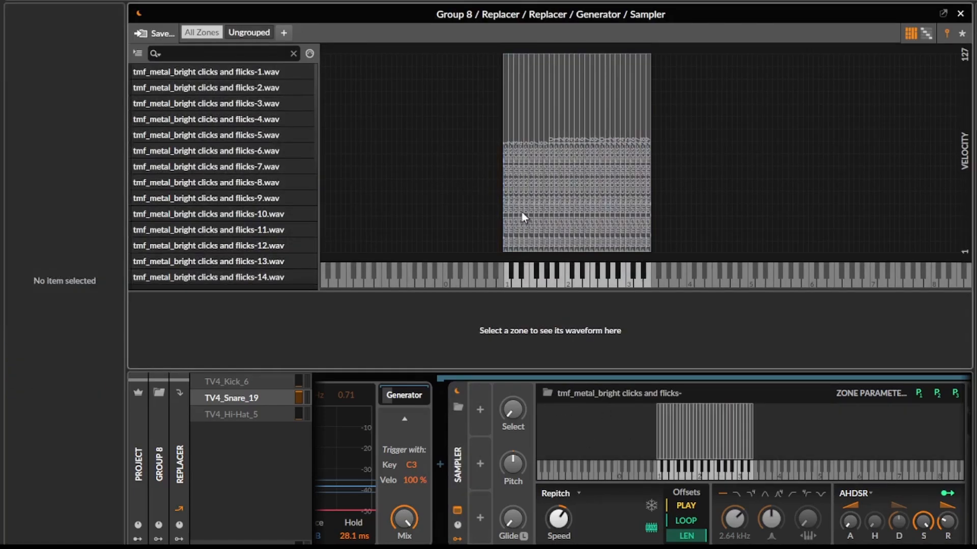
Stretch the key ranges of all 29 sample zones to span C-2 to G8
{"action": "key", "text": "ctrl+a"}
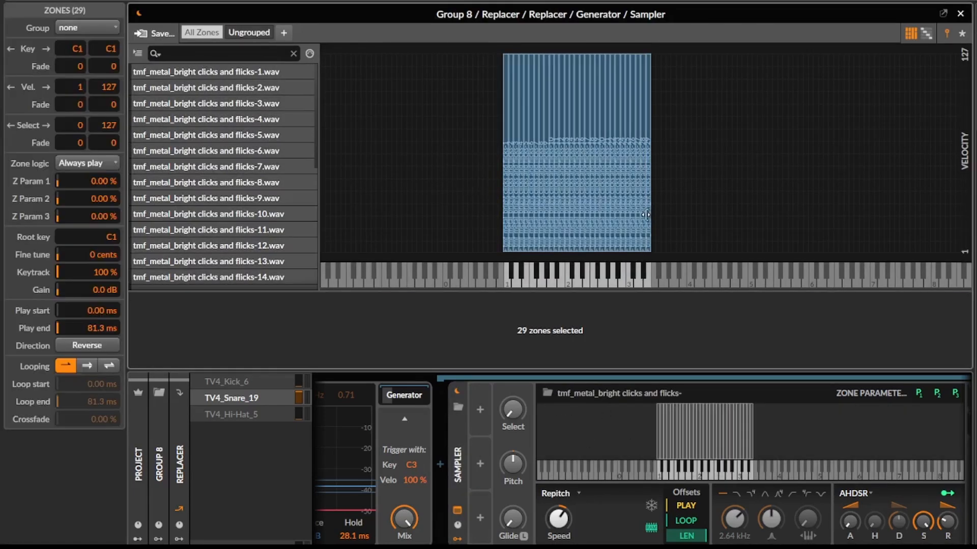
{"action": "left_click_drag", "start_coordinate": [645, 214], "coordinate": [255, 222]}
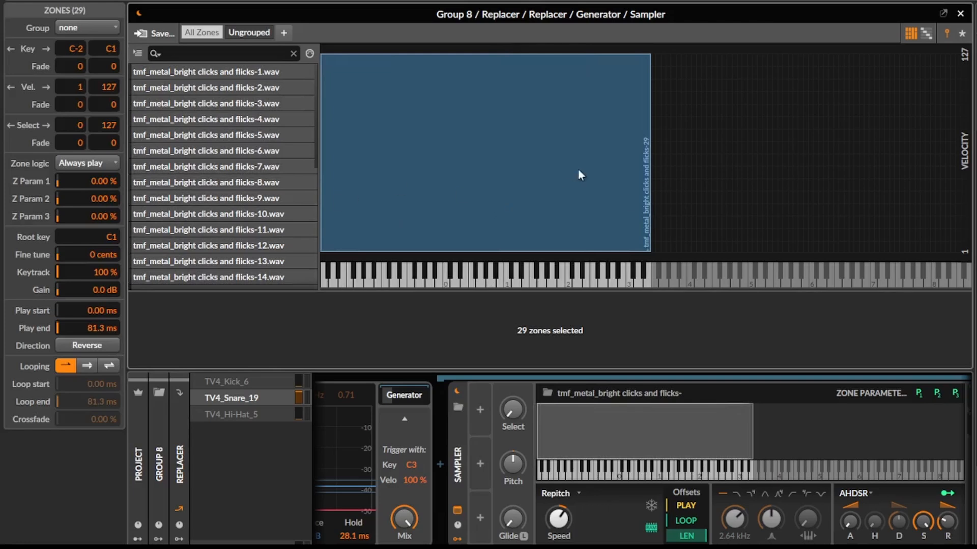
{"action": "left_click_drag", "start_coordinate": [646, 169], "coordinate": [969, 203]}
Add a Random modulator to the Sampler and set its timebase to hold (the fermata symbol) with the Sync trigger
{"action": "scroll", "coordinate": [645, 436], "scroll_direction": "up", "scroll_amount": 3}
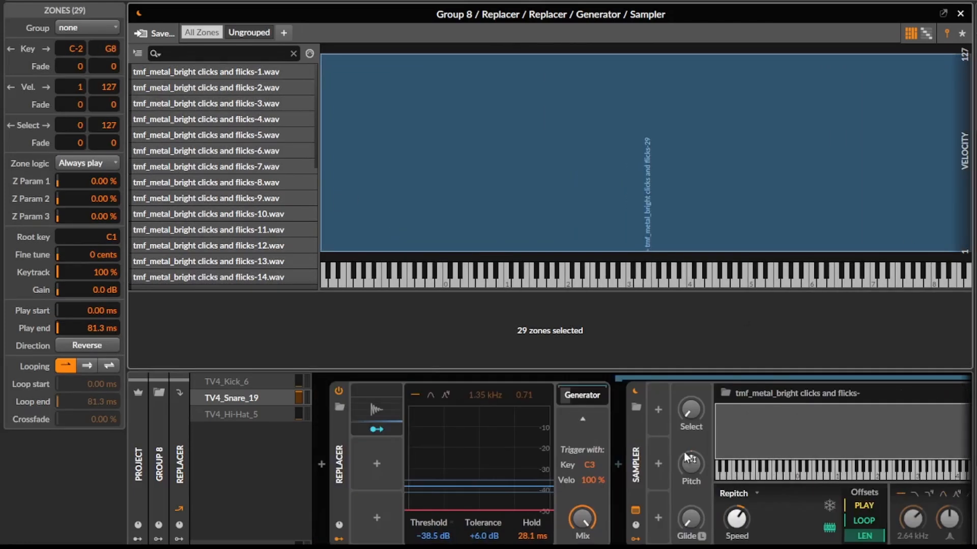
{"action": "left_click", "coordinate": [636, 539]}
{"action": "left_click", "coordinate": [636, 539]}
{"action": "left_click", "coordinate": [659, 410]}
{"action": "type", "text": "rand"}
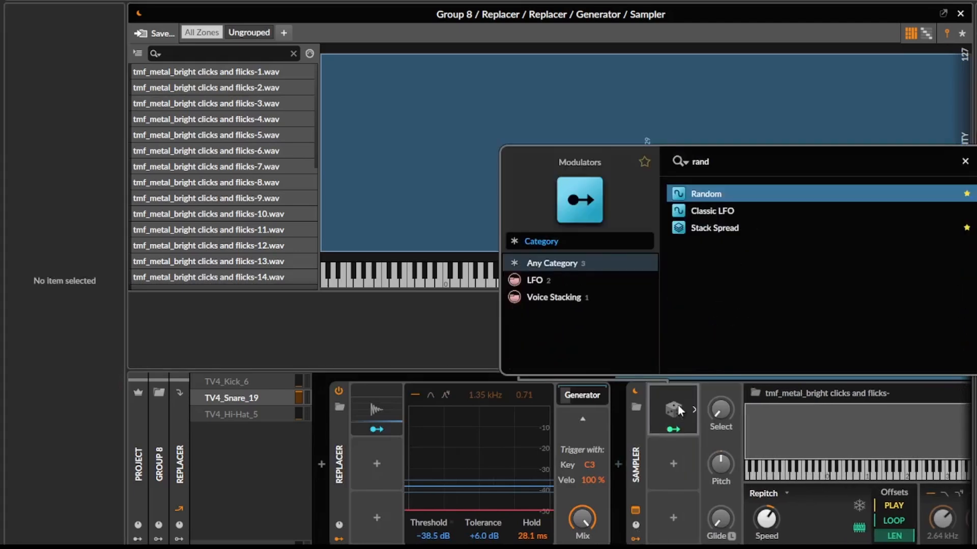
{"action": "key", "text": "Return"}
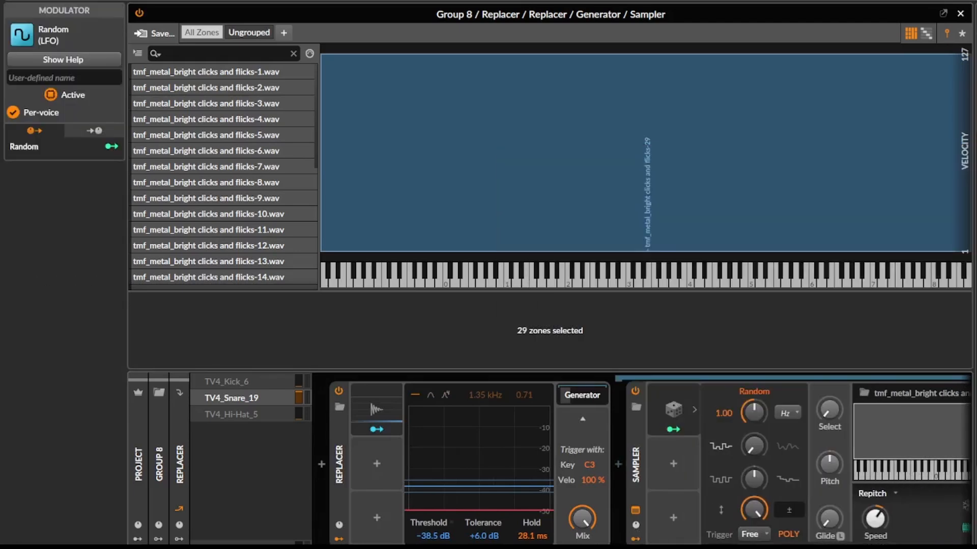
{"action": "left_click", "coordinate": [787, 415]}
{"action": "left_click", "coordinate": [799, 396]}
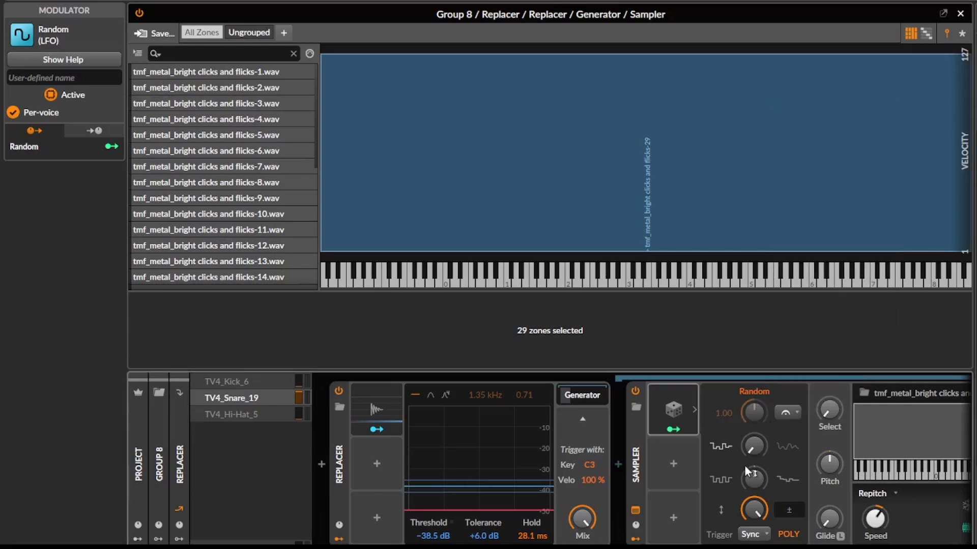
Assign the Random modulator to the Sampler's Select parameter
{"action": "scroll", "coordinate": [744, 467], "scroll_direction": "right", "scroll_amount": 2}
{"action": "left_click", "coordinate": [564, 430]}
{"action": "left_click_drag", "start_coordinate": [717, 414], "coordinate": [717, 338]}
Show the zones' Select ranges and distribute Select evenly across all 29 metal click zones
{"action": "right_click", "coordinate": [778, 107]}
{"action": "left_click", "coordinate": [911, 47]}
{"action": "left_click", "coordinate": [924, 33]}
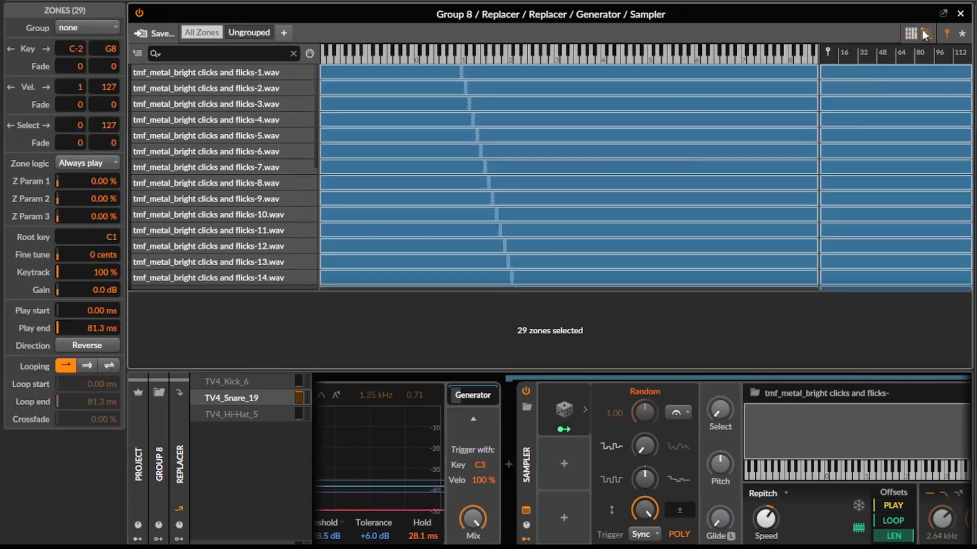
{"action": "left_click", "coordinate": [961, 34]}
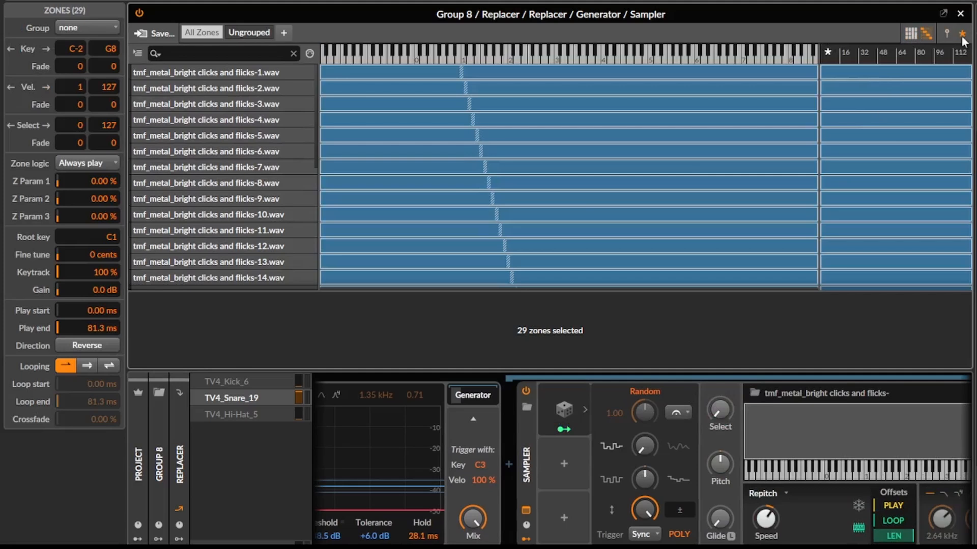
{"action": "right_click", "coordinate": [892, 125]}
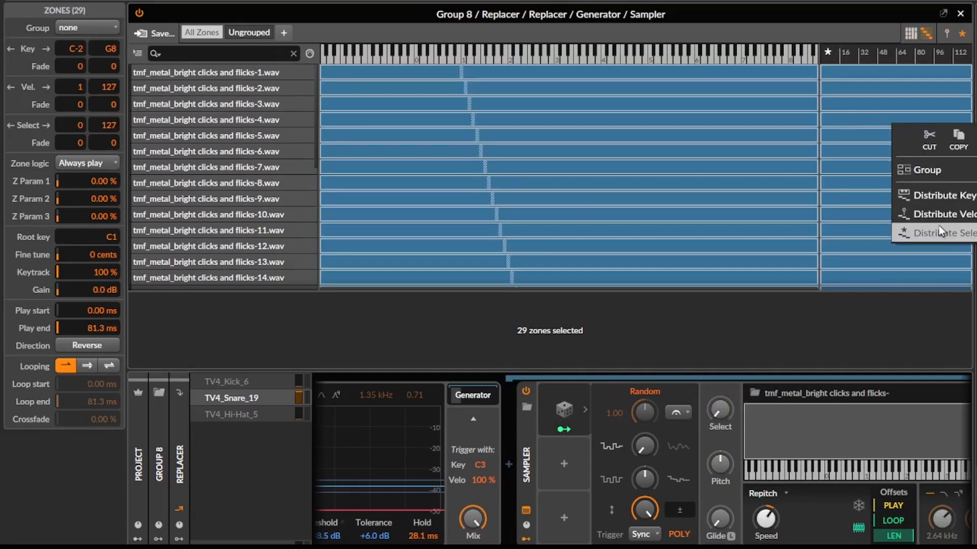
{"action": "left_click", "coordinate": [939, 233]}
{"action": "scroll", "coordinate": [890, 254], "scroll_direction": "down", "scroll_amount": 5}
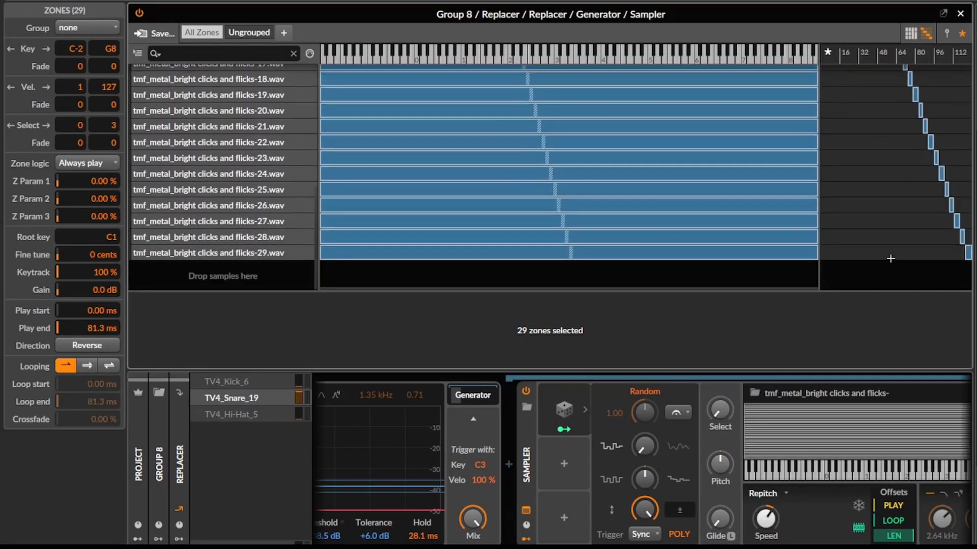
{"action": "scroll", "coordinate": [890, 259], "scroll_direction": "up", "scroll_amount": 5}
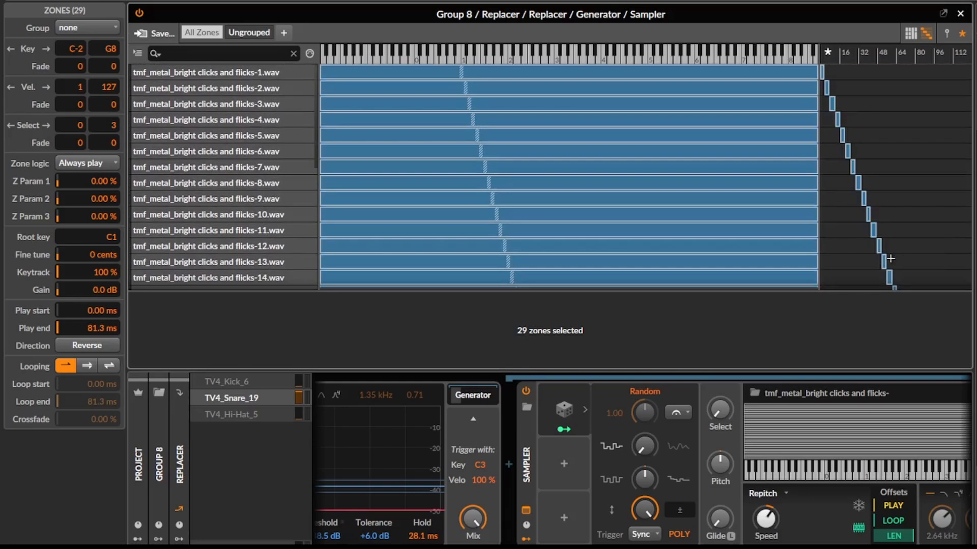
Close the zone editor, then solo the Replacer track and play the loop to hear the layered clicks
{"action": "left_click", "coordinate": [526, 539]}
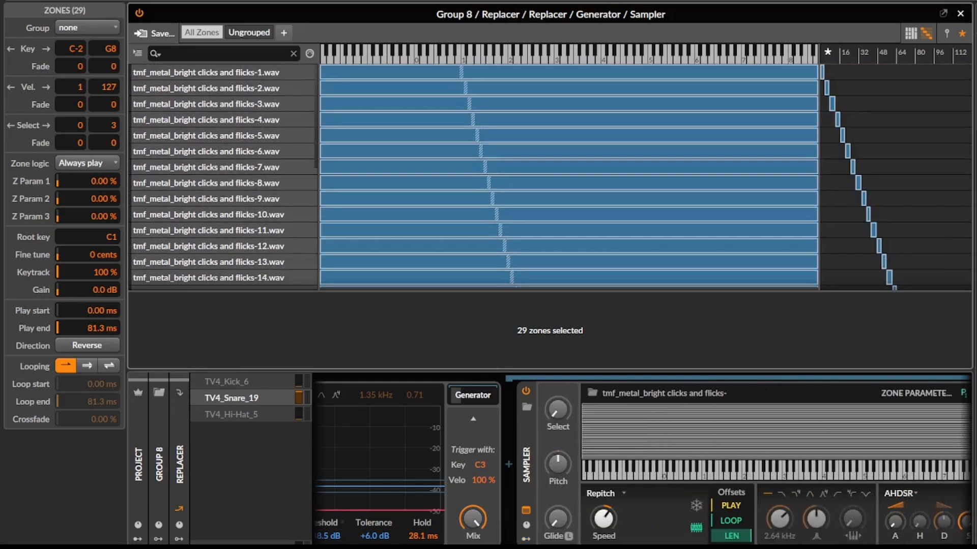
{"action": "key", "text": "Escape"}
{"action": "left_click_drag", "start_coordinate": [511, 256], "coordinate": [563, 295]}
{"action": "left_click", "coordinate": [244, 284]}
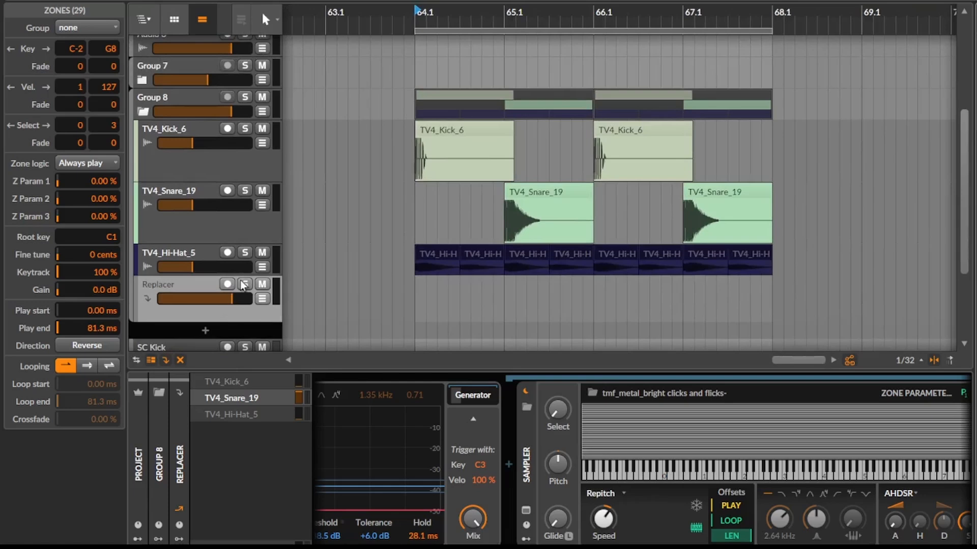
{"action": "scroll", "coordinate": [635, 472], "scroll_direction": "right", "scroll_amount": 3}
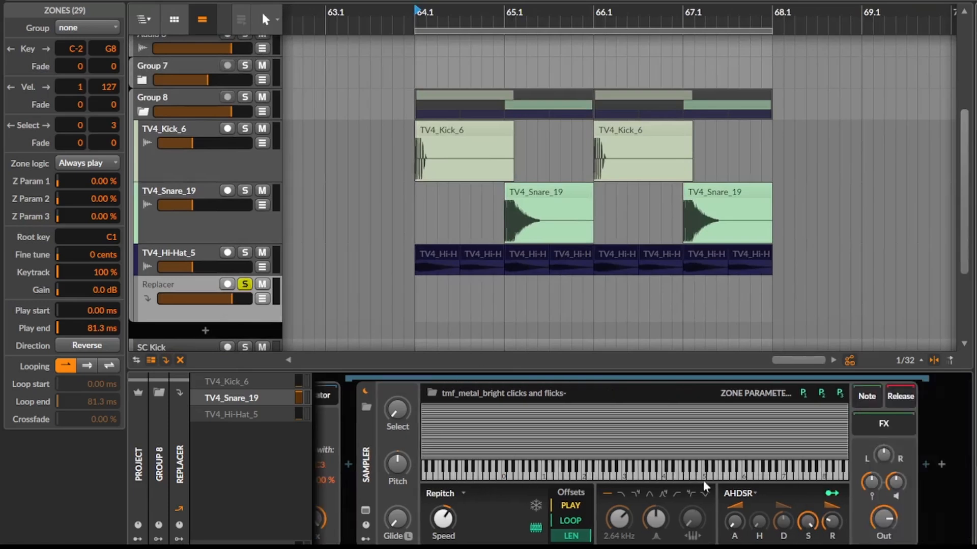
{"action": "key", "text": "space"}
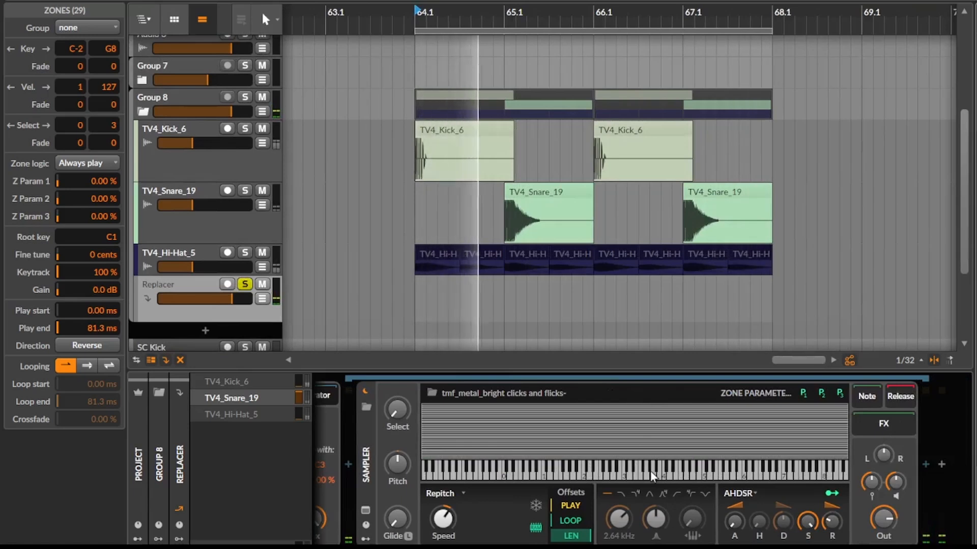
{"action": "key", "text": "space"}
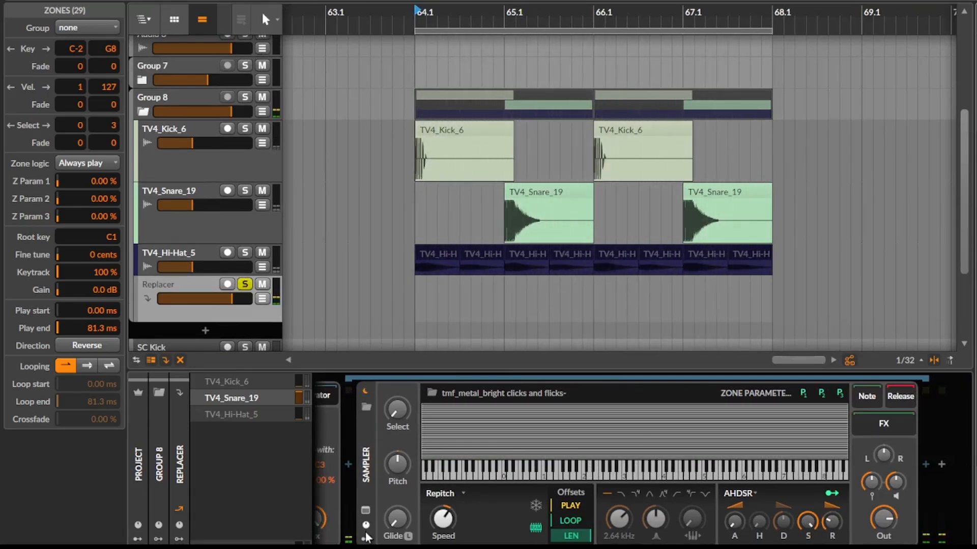
Set the Random modulator's trigger to Note and play the loop
{"action": "left_click", "coordinate": [365, 538]}
{"action": "left_click", "coordinate": [424, 409]}
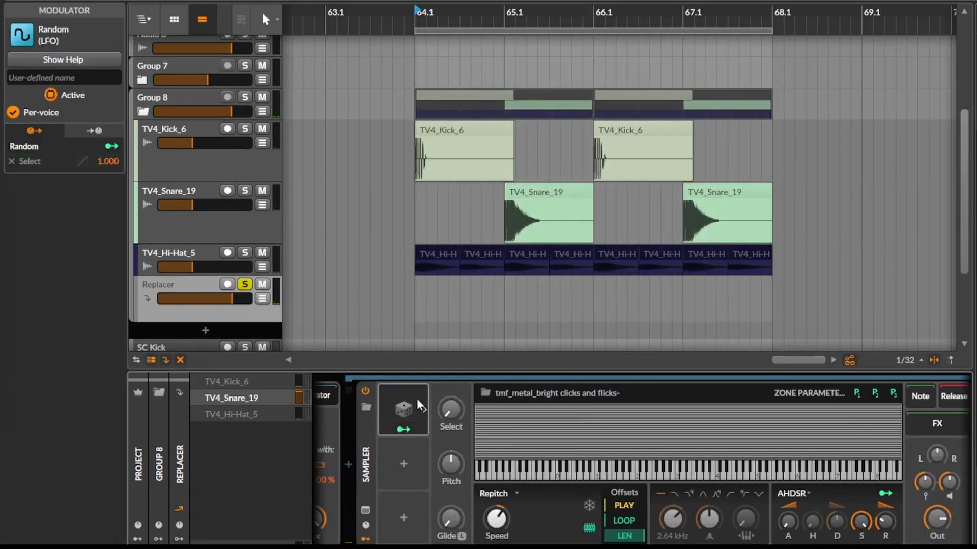
{"action": "left_click", "coordinate": [424, 409]}
{"action": "left_click", "coordinate": [483, 516]}
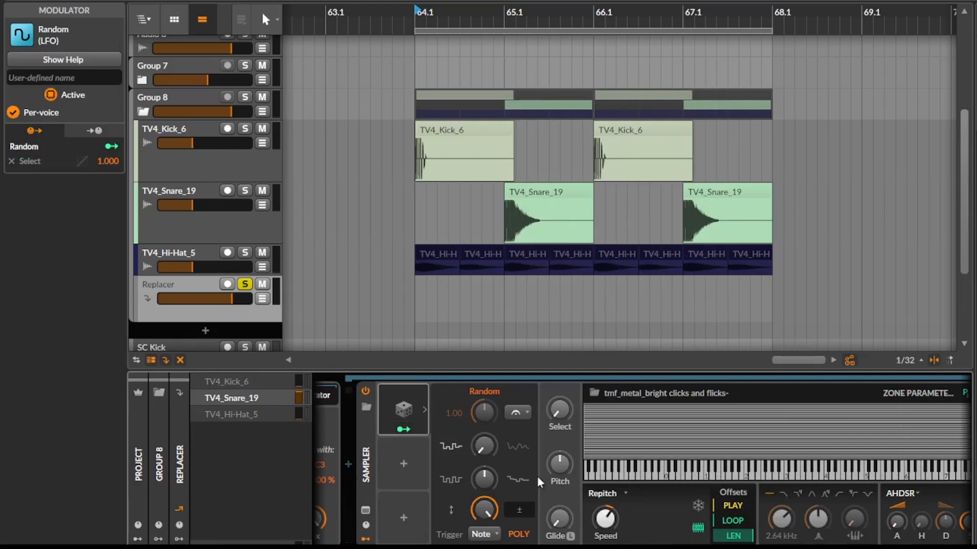
{"action": "key", "text": "space"}
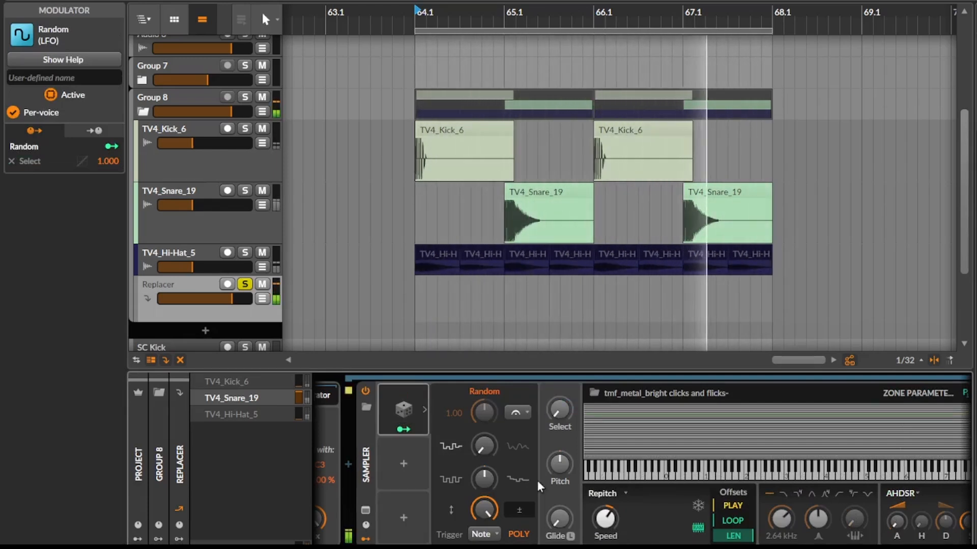
Add a Blur effect after the Sampler, with the mix lowered to about 20.8 % and the size reduced
{"action": "scroll", "coordinate": [589, 473], "scroll_direction": "right", "scroll_amount": 3}
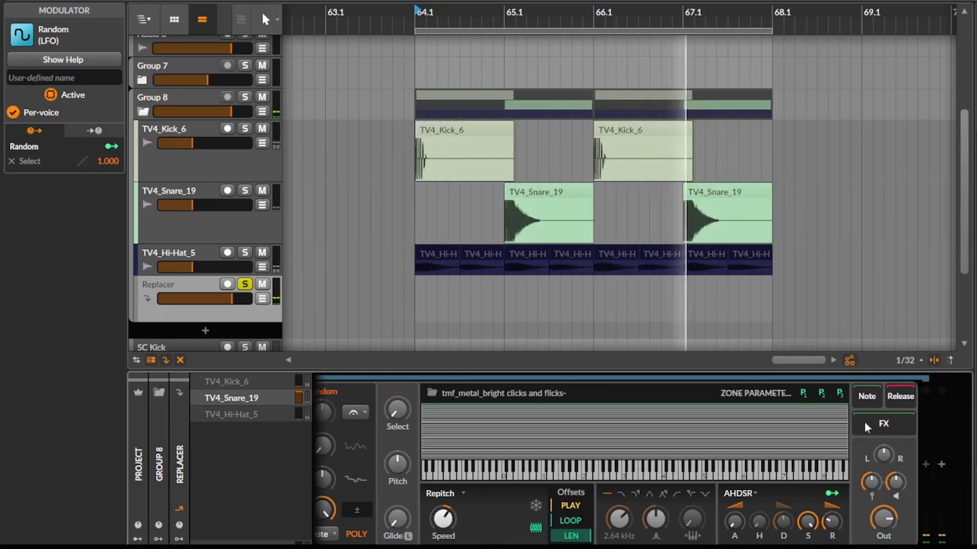
{"action": "left_click", "coordinate": [925, 464]}
{"action": "type", "text": "blur"}
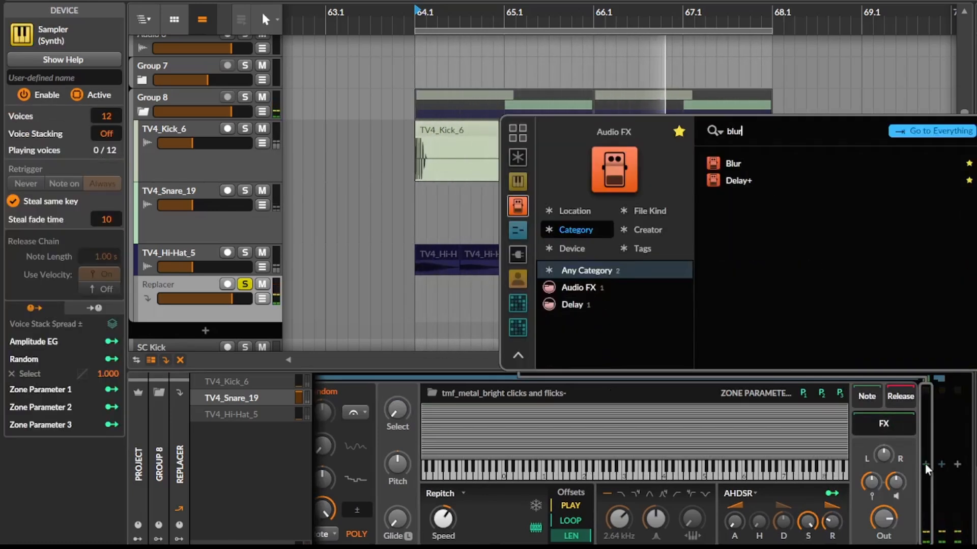
{"action": "key", "text": "Return"}
{"action": "left_click_drag", "start_coordinate": [928, 518], "coordinate": [928, 546]}
{"action": "left_click_drag", "start_coordinate": [776, 413], "coordinate": [777, 443]}
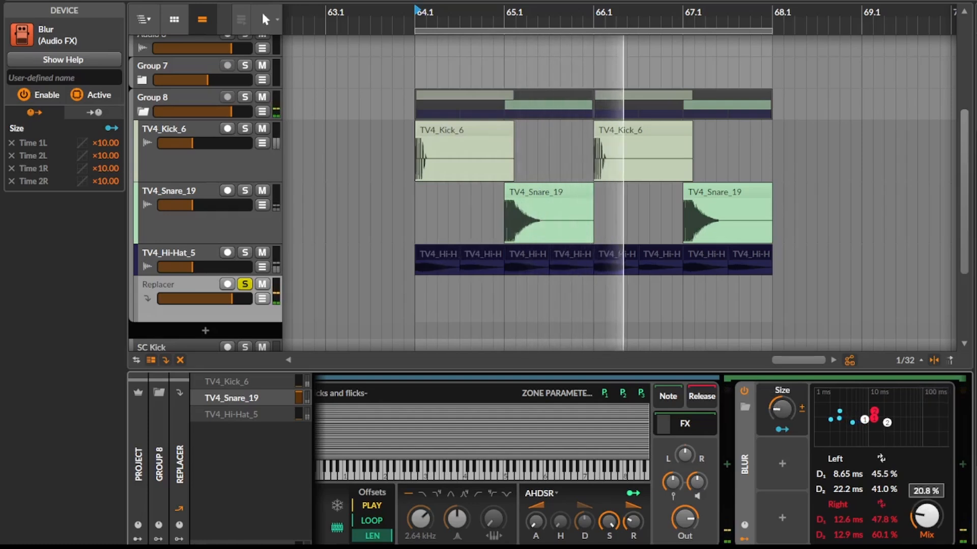
Unsolo the Replacer track and slightly raise the Sampler envelope's attack while the full loop plays
{"action": "scroll", "coordinate": [915, 508], "scroll_direction": "left", "scroll_amount": 1}
{"action": "key", "text": "space"}
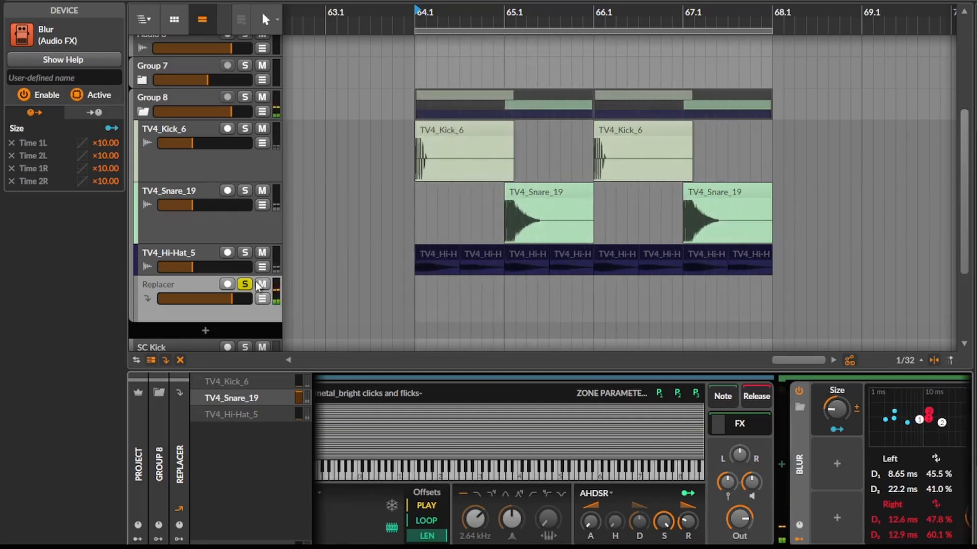
{"action": "left_click", "coordinate": [245, 284]}
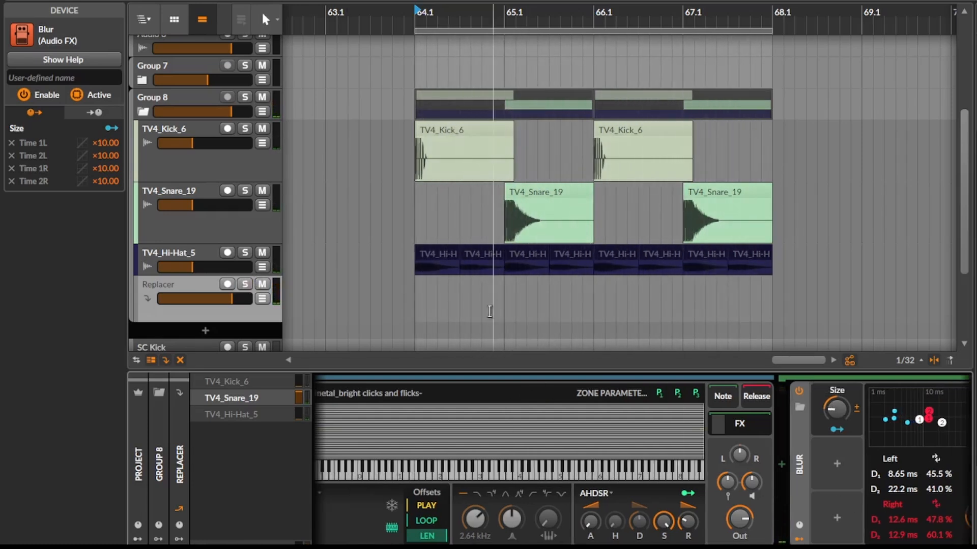
{"action": "key", "text": "space"}
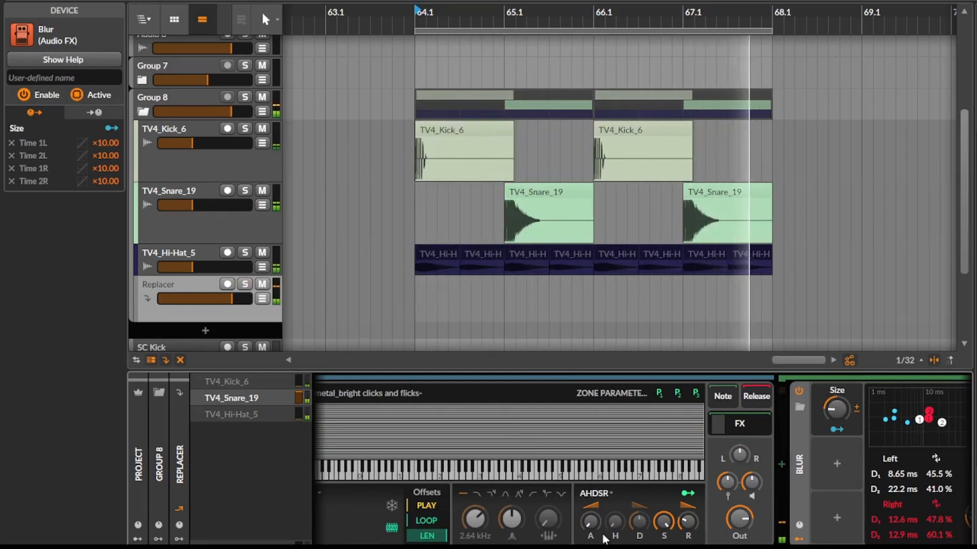
{"action": "left_click_drag", "start_coordinate": [590, 522], "coordinate": [590, 503]}
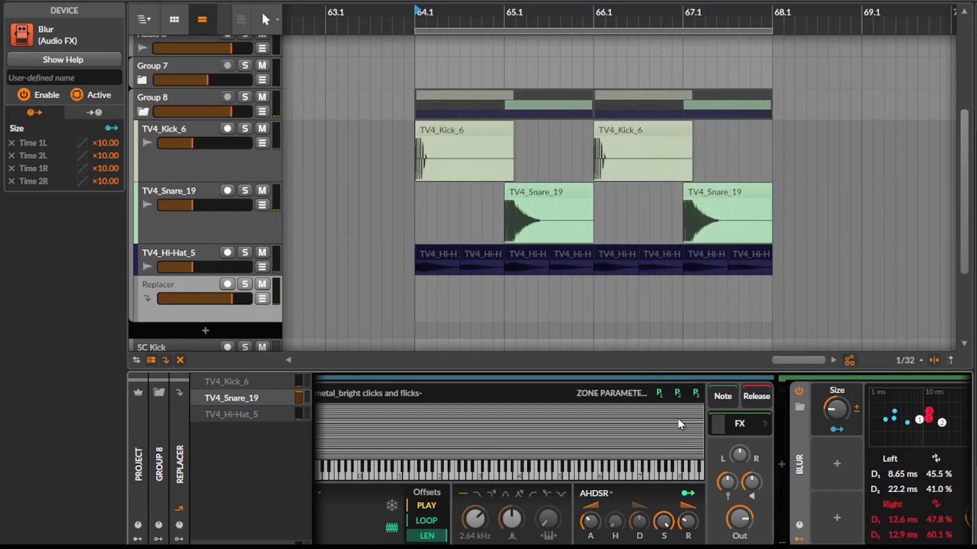
Clear the metal clicks from the Sampler and create a new multisample from the Exploding Light 29 to 41 samples
{"action": "right_click", "coordinate": [613, 438]}
{"action": "left_click", "coordinate": [612, 444]}
{"action": "left_click_drag", "start_coordinate": [613, 444], "coordinate": [936, 409]}
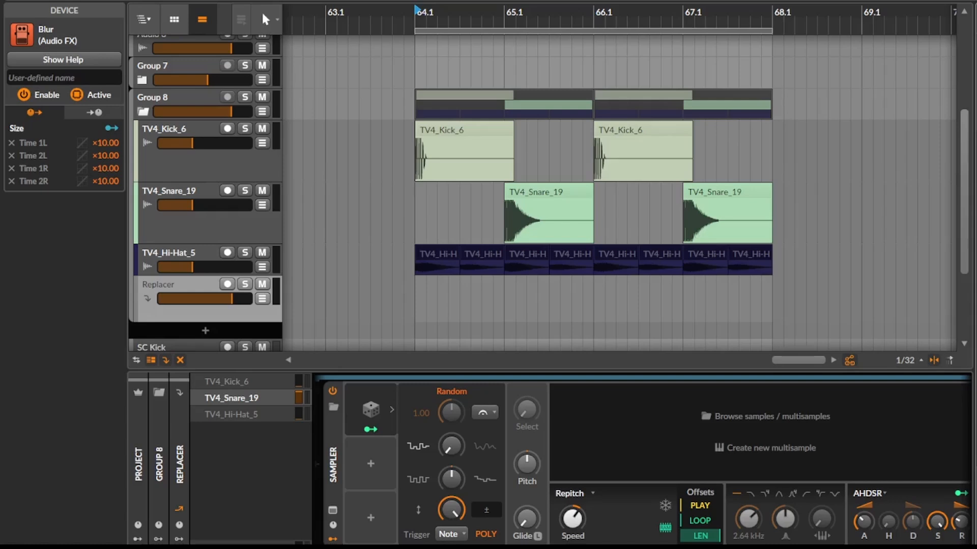
{"action": "left_click_drag", "start_coordinate": [975, 305], "coordinate": [764, 441]}
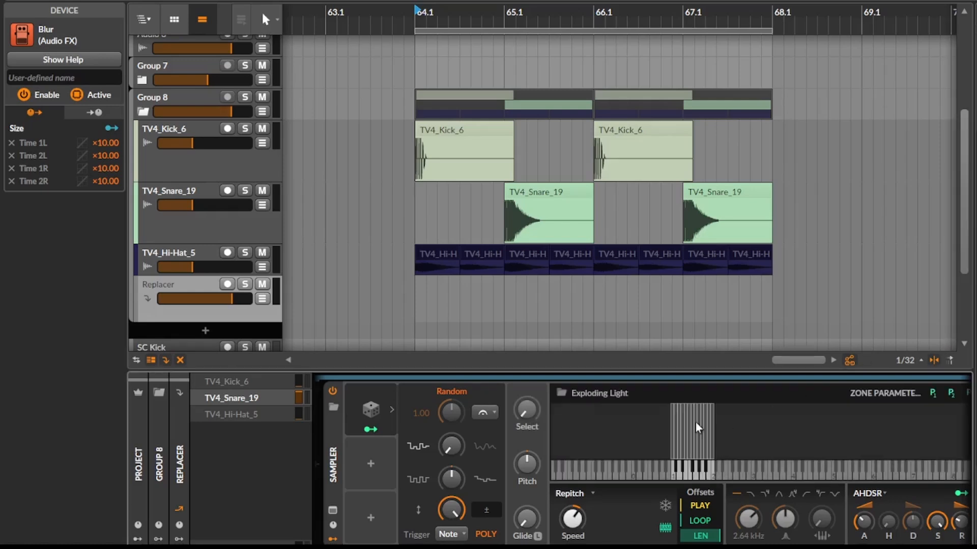
Open the zone editor, extend the Exploding Light 41 zone down to C-2, and stretch all 13 zones up to G8
{"action": "left_click", "coordinate": [695, 422]}
{"action": "left_click", "coordinate": [640, 145]}
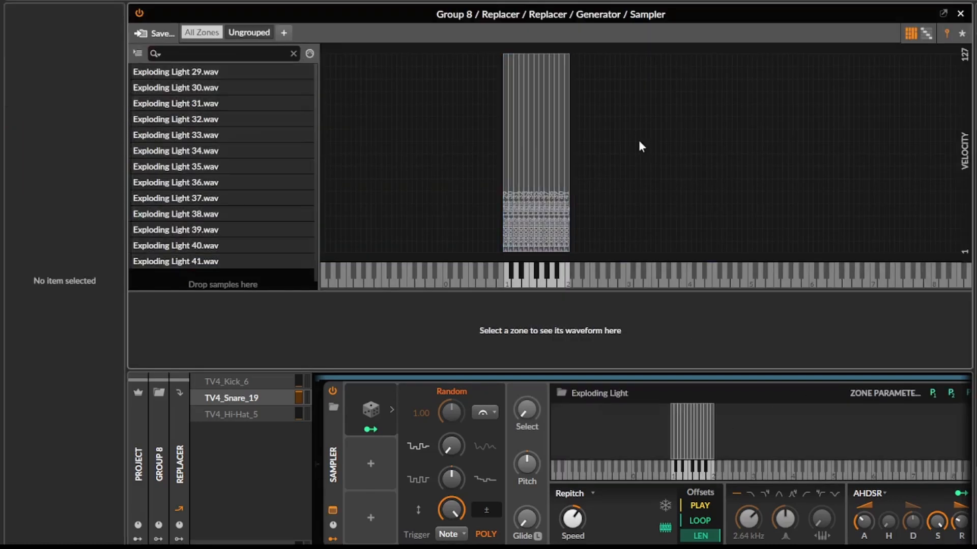
{"action": "left_click", "coordinate": [563, 171]}
{"action": "left_click_drag", "start_coordinate": [565, 171], "coordinate": [280, 202]}
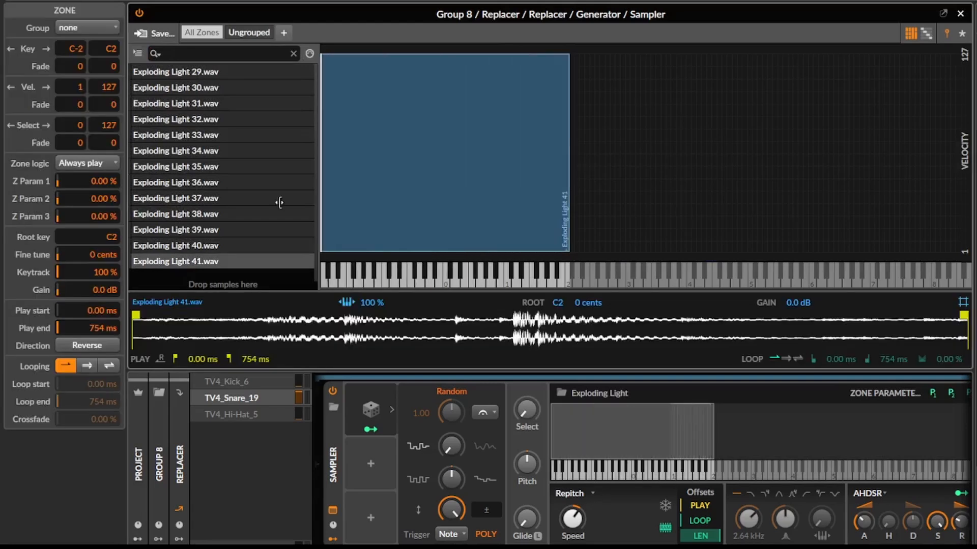
{"action": "left_click_drag", "start_coordinate": [566, 177], "coordinate": [969, 178]}
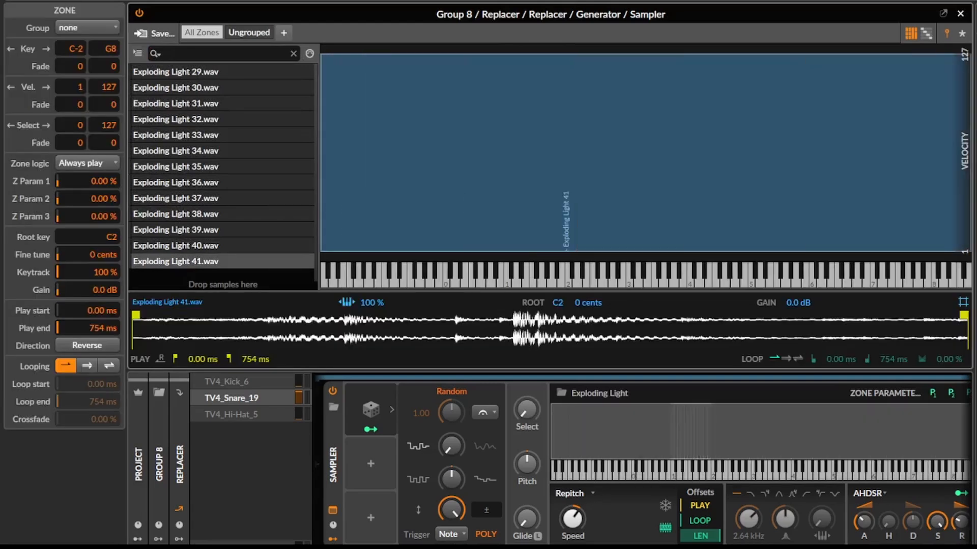
{"action": "key", "text": "ctrl+z"}
{"action": "key", "text": "ctrl+a"}
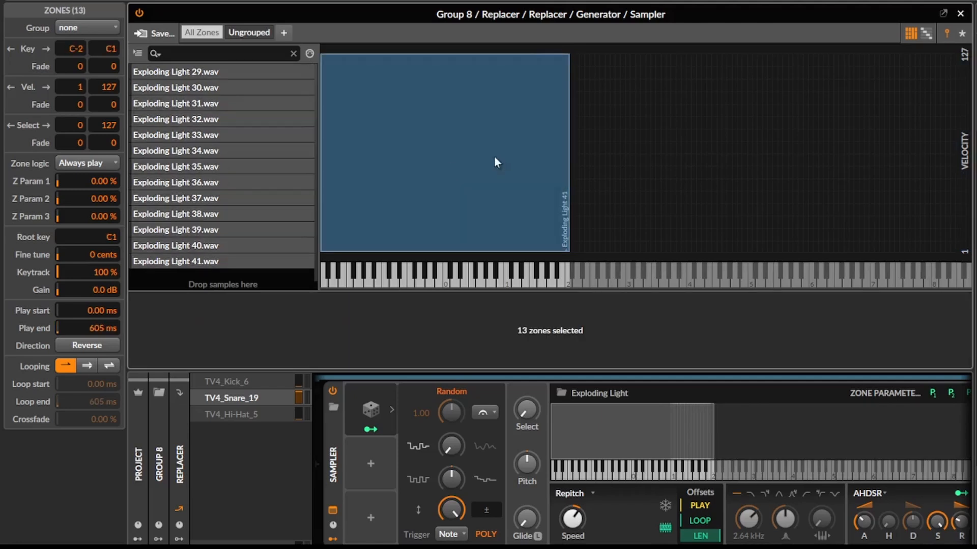
{"action": "left_click_drag", "start_coordinate": [566, 160], "coordinate": [969, 163]}
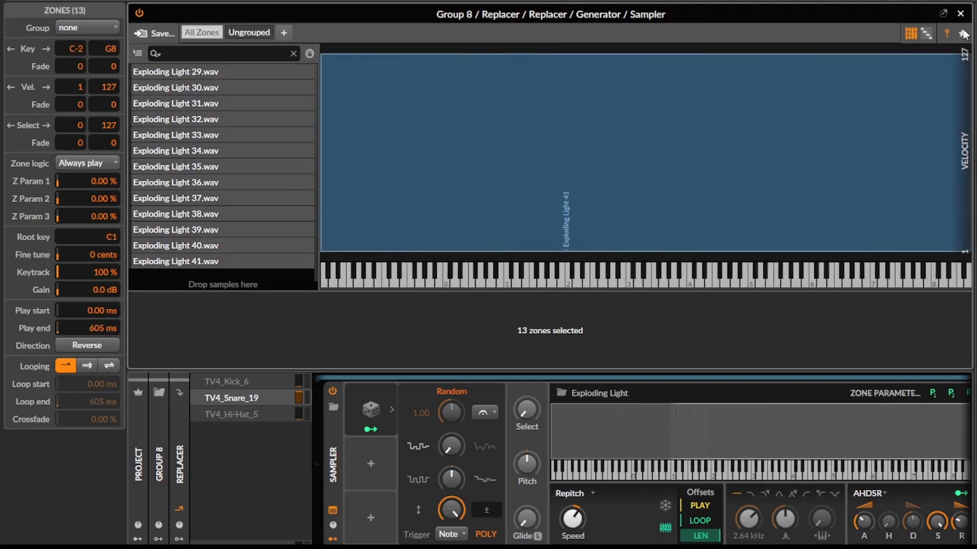
Distribute Select evenly across the 13 Exploding Light zones and extend their lower key limits to C-2
{"action": "left_click", "coordinate": [925, 33]}
{"action": "right_click", "coordinate": [936, 128]}
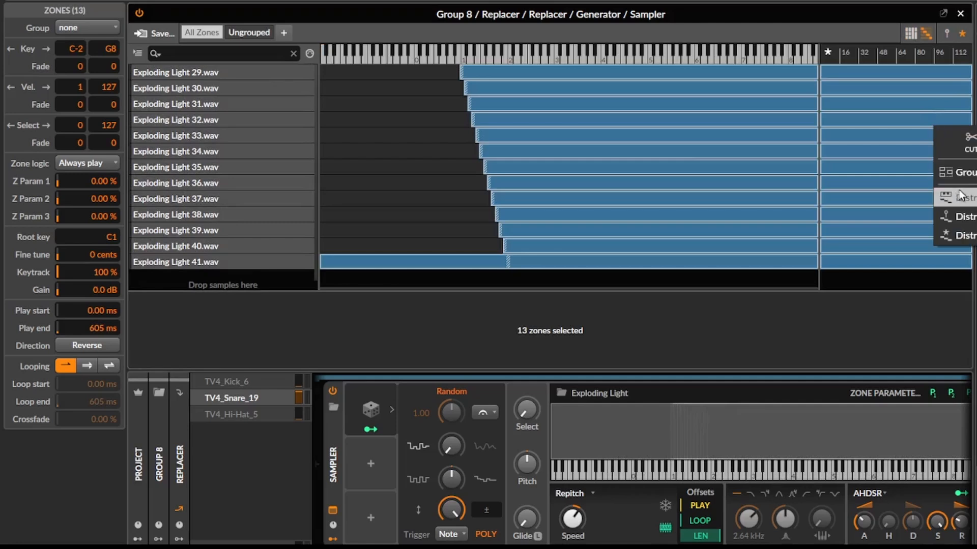
{"action": "left_click", "coordinate": [952, 235]}
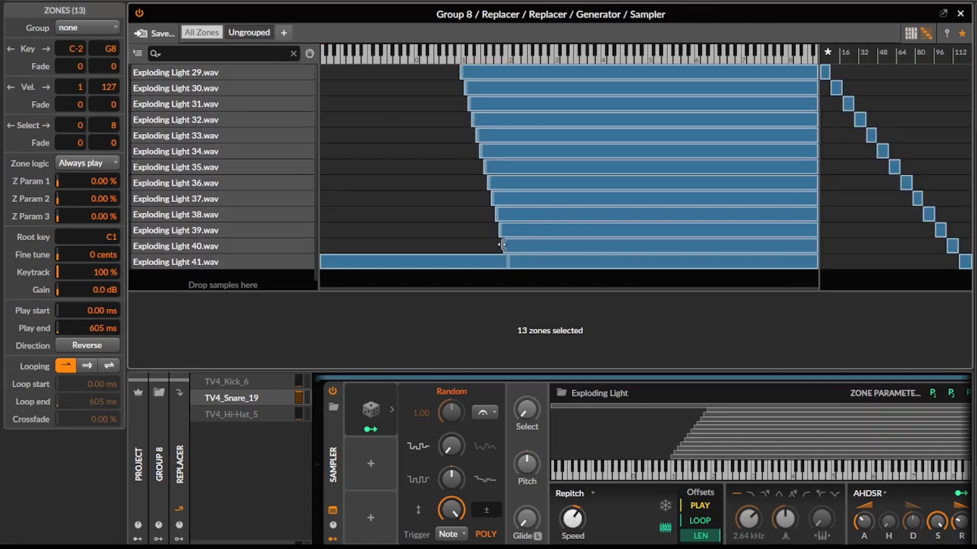
{"action": "left_click_drag", "start_coordinate": [502, 245], "coordinate": [333, 240]}
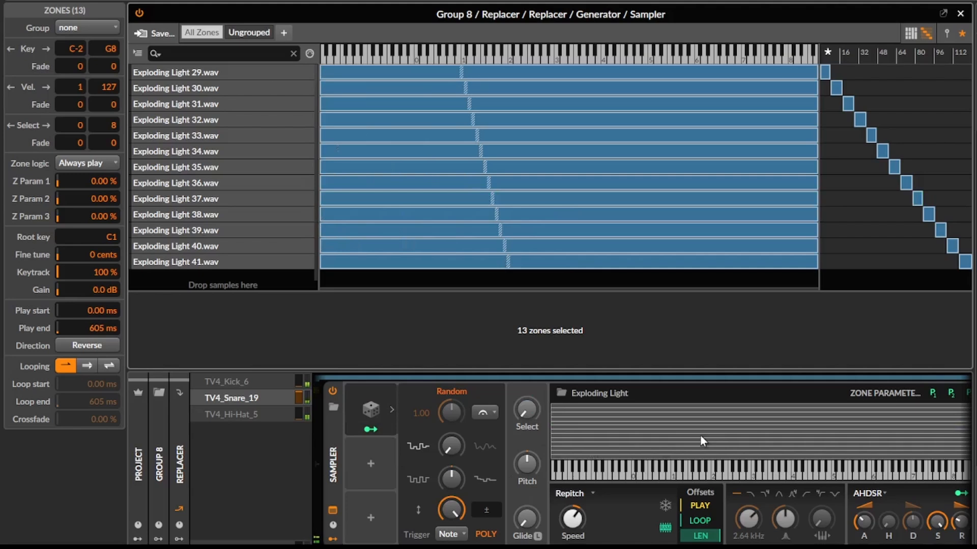
Close the zone editor and lower the sustain of the Sampler's AHDSR envelope
{"action": "key", "text": "Escape"}
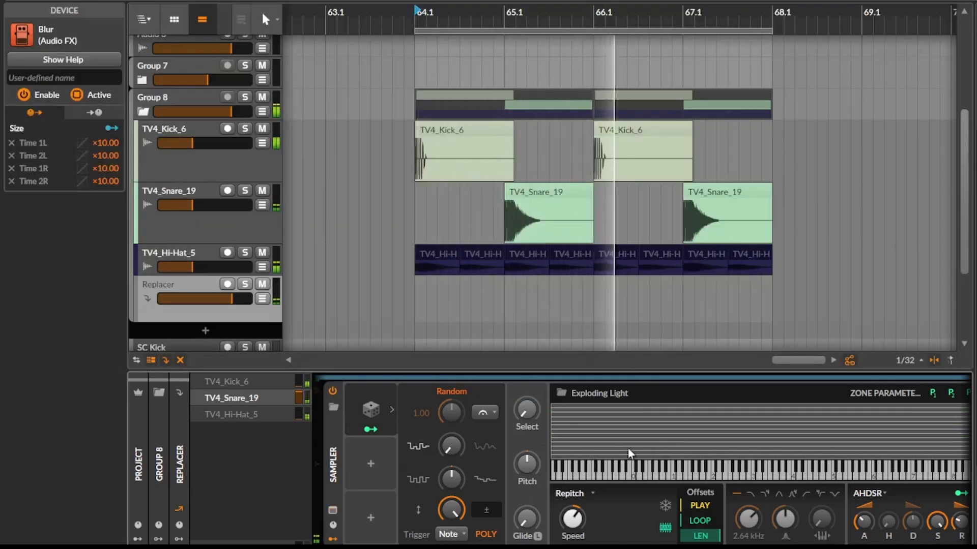
{"action": "scroll", "coordinate": [627, 459], "scroll_direction": "right", "scroll_amount": 3}
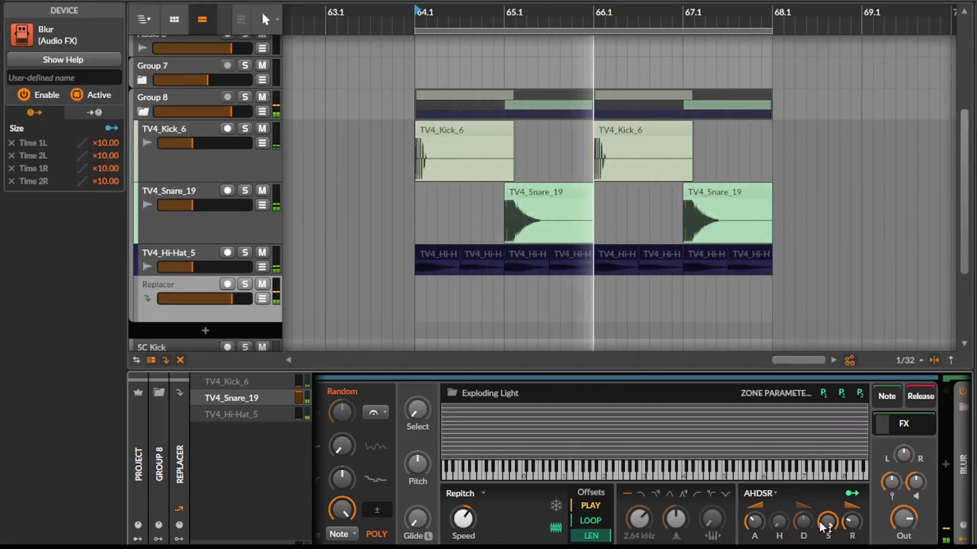
{"action": "left_click_drag", "start_coordinate": [821, 524], "coordinate": [822, 544]}
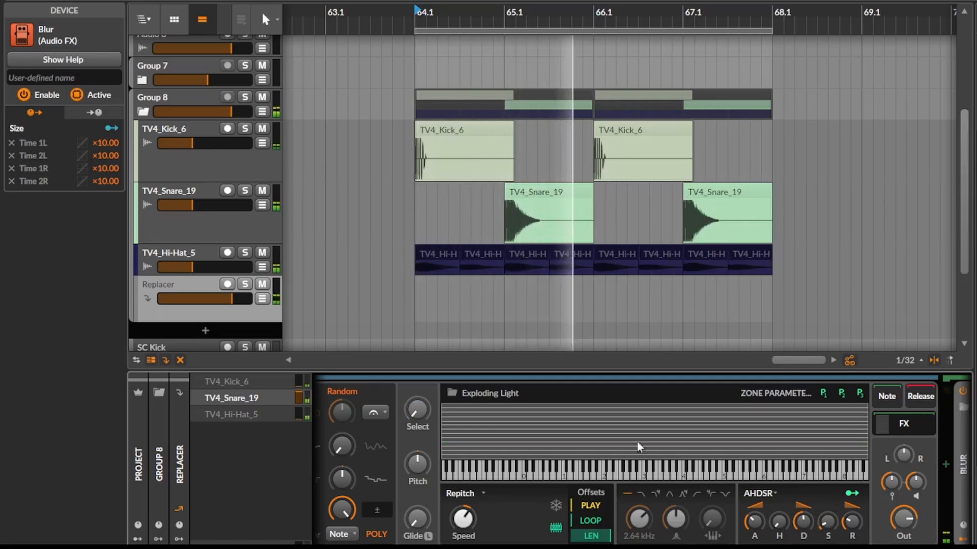
Solo the Replacer track, add a Peak Limiter after the Blur device, and collapse the limiter
{"action": "left_click", "coordinate": [245, 285]}
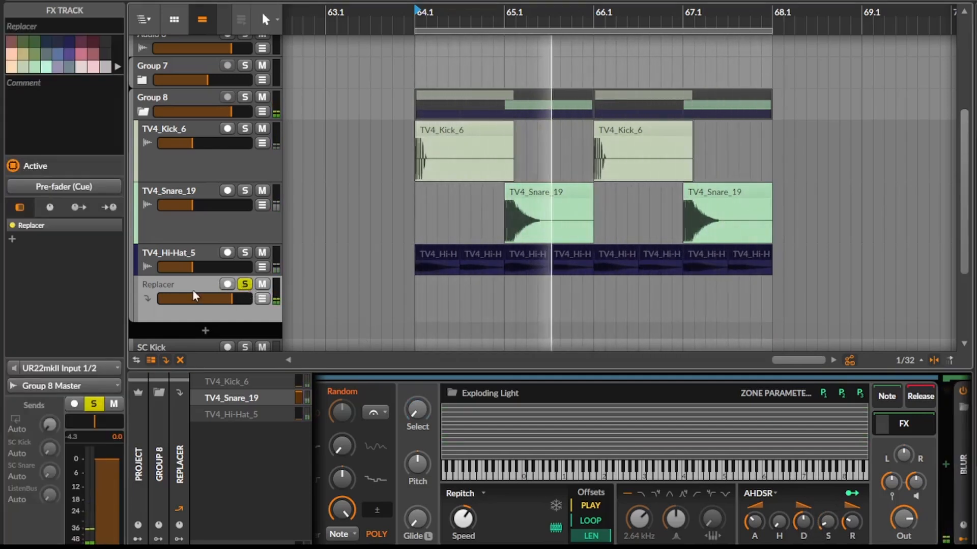
{"action": "scroll", "coordinate": [737, 427], "scroll_direction": "right", "scroll_amount": 6}
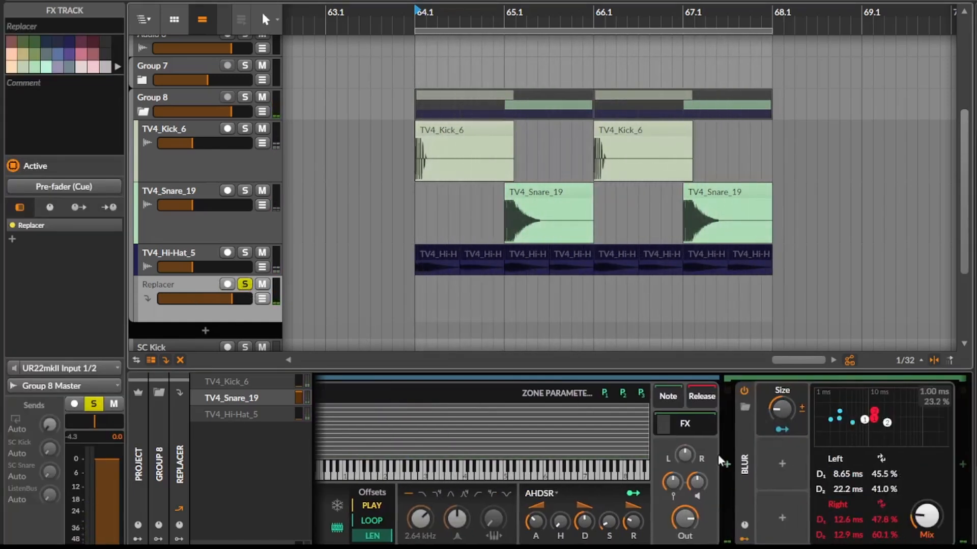
{"action": "left_click", "coordinate": [737, 450]}
{"action": "left_click", "coordinate": [956, 462]}
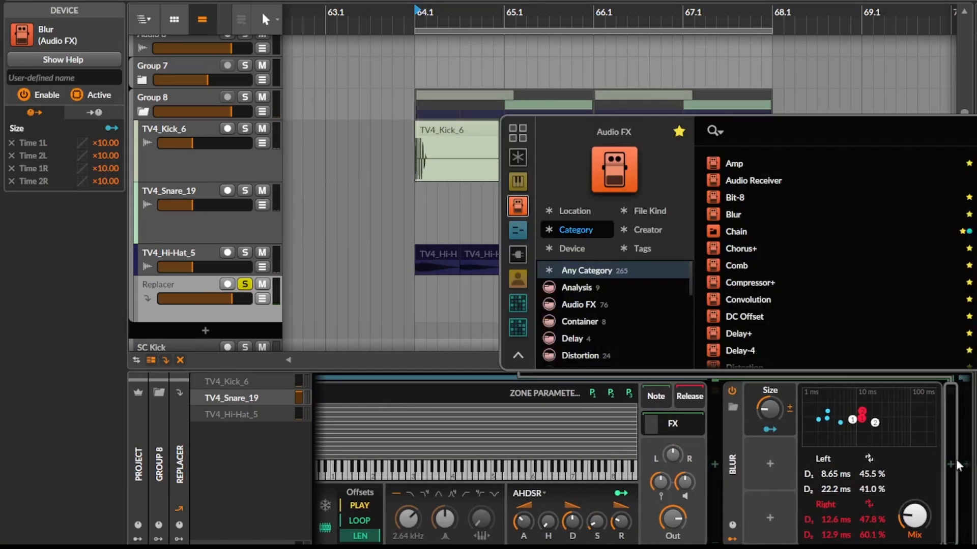
{"action": "type", "text": "lim"}
{"action": "key", "text": "Down"}
{"action": "key", "text": "Return"}
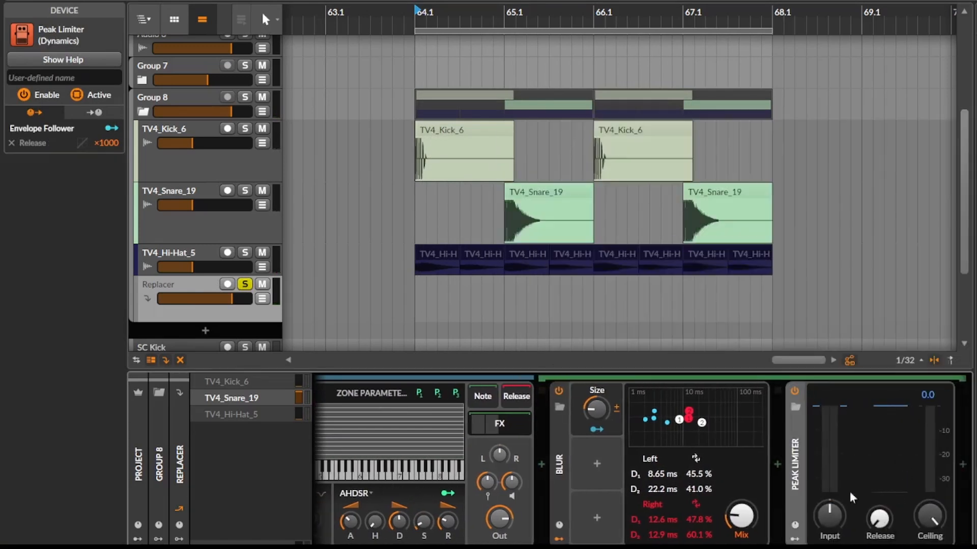
{"action": "left_click", "coordinate": [801, 429]}
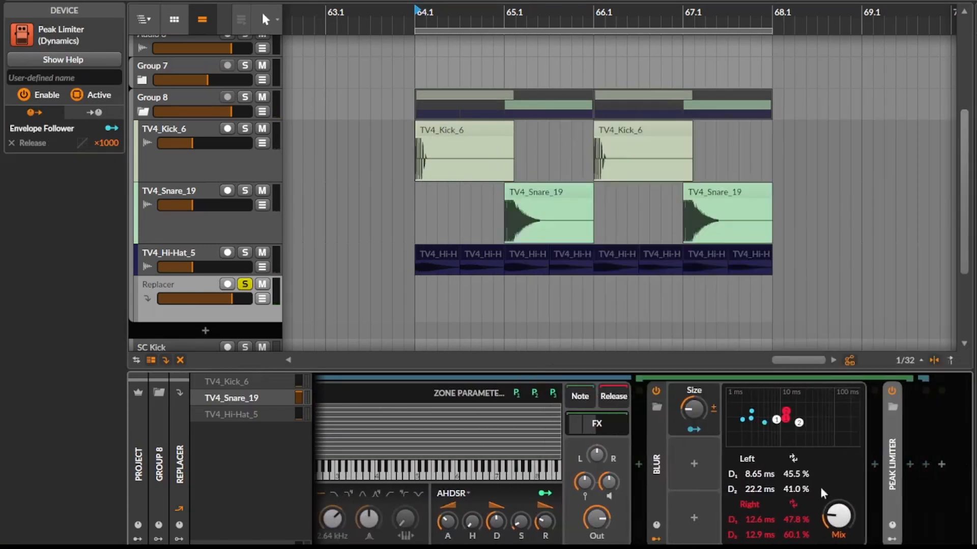
Insert an EQ-2 between Blur and Peak Limiter and set its low cut to about 151 Hz
{"action": "left_click", "coordinate": [654, 475]}
{"action": "left_click", "coordinate": [875, 462]}
{"action": "type", "text": "eq"}
{"action": "key", "text": "Down"}
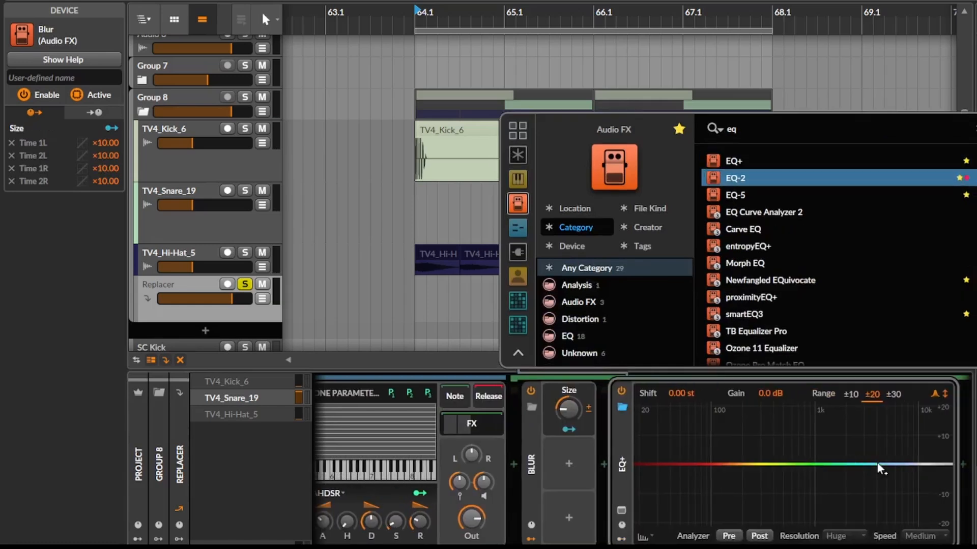
{"action": "key", "text": "Return"}
{"action": "key", "text": "space"}
{"action": "left_click_drag", "start_coordinate": [763, 434], "coordinate": [786, 435]}
Insert a Delay+ between the Sampler and Blur and set its delay time to 5 ms
{"action": "scroll", "coordinate": [488, 492], "scroll_direction": "left", "scroll_amount": 10}
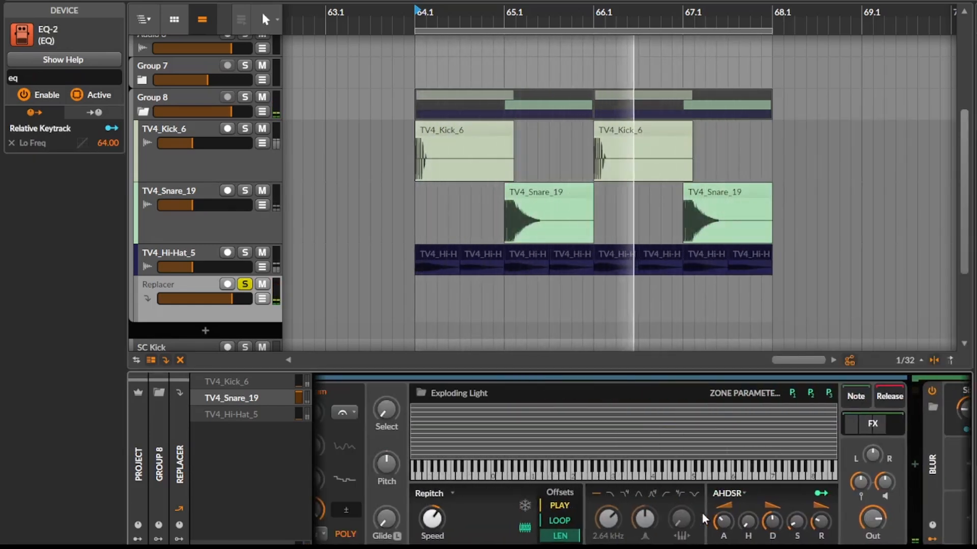
{"action": "scroll", "coordinate": [487, 492], "scroll_direction": "right", "scroll_amount": 10}
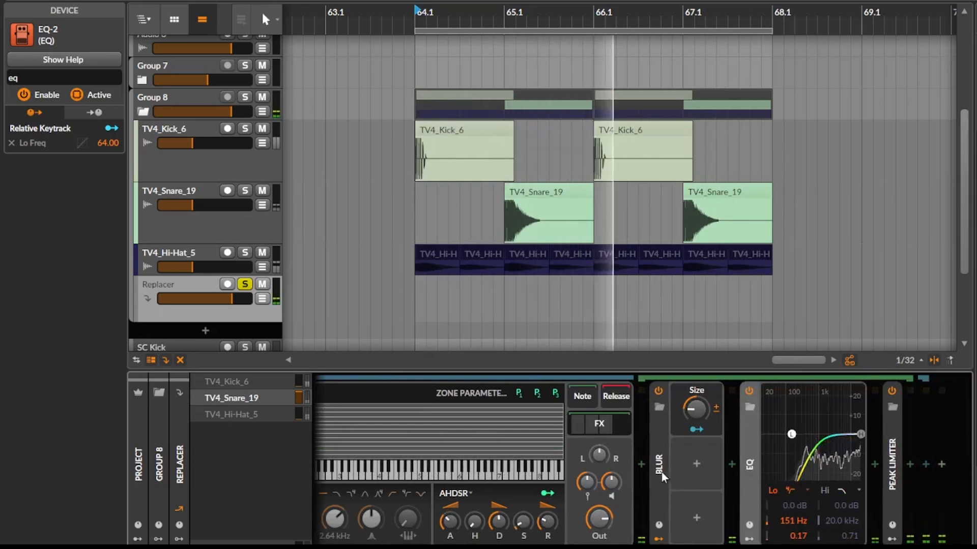
{"action": "left_click", "coordinate": [641, 463]}
{"action": "type", "text": "delay"}
{"action": "key", "text": "Return"}
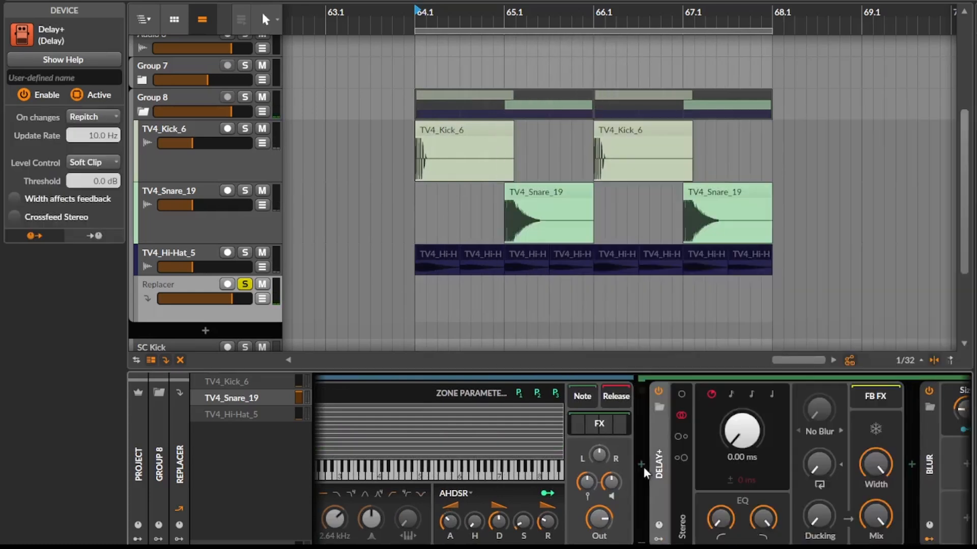
{"action": "left_click_drag", "start_coordinate": [735, 448], "coordinate": [734, 449]}
Play the loop with TV4_Snare_19 soloed alongside Replacer and adjust the Sampler's AHDSR decay
{"action": "key", "text": "space"}
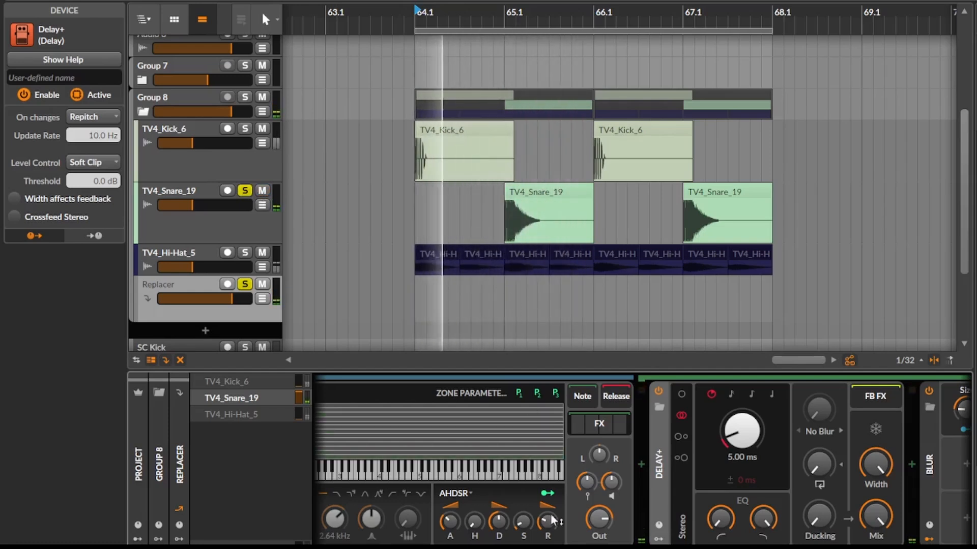
{"action": "left_click_drag", "start_coordinate": [522, 521], "coordinate": [496, 534]}
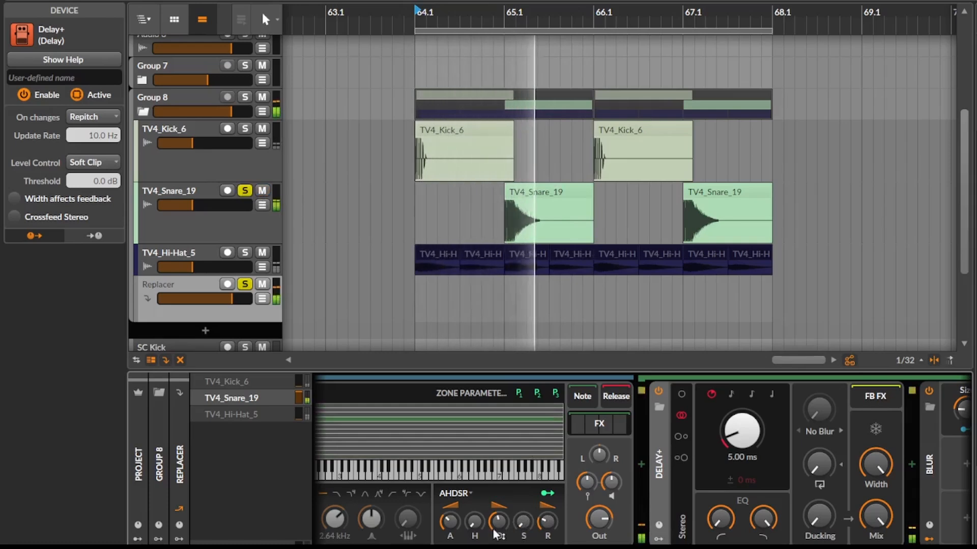
{"action": "key", "text": "space"}
Duplicate the Sampler's Random modulator, place the copy below the original, and map it to Pitch with a 12-semitone range
{"action": "scroll", "coordinate": [508, 509], "scroll_direction": "left", "scroll_amount": 6}
{"action": "left_click", "coordinate": [342, 409]}
{"action": "key", "text": "ctrl+d"}
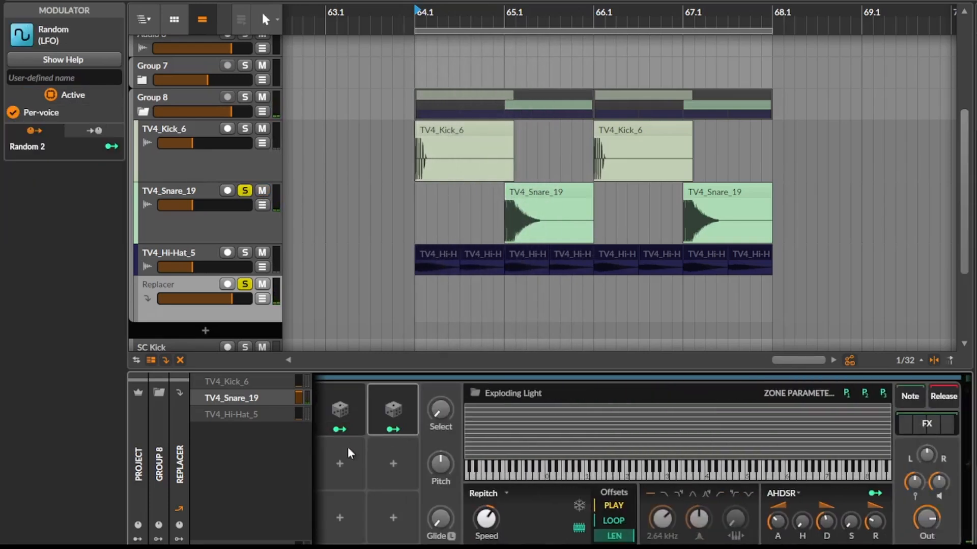
{"action": "left_click_drag", "start_coordinate": [384, 427], "coordinate": [346, 489]}
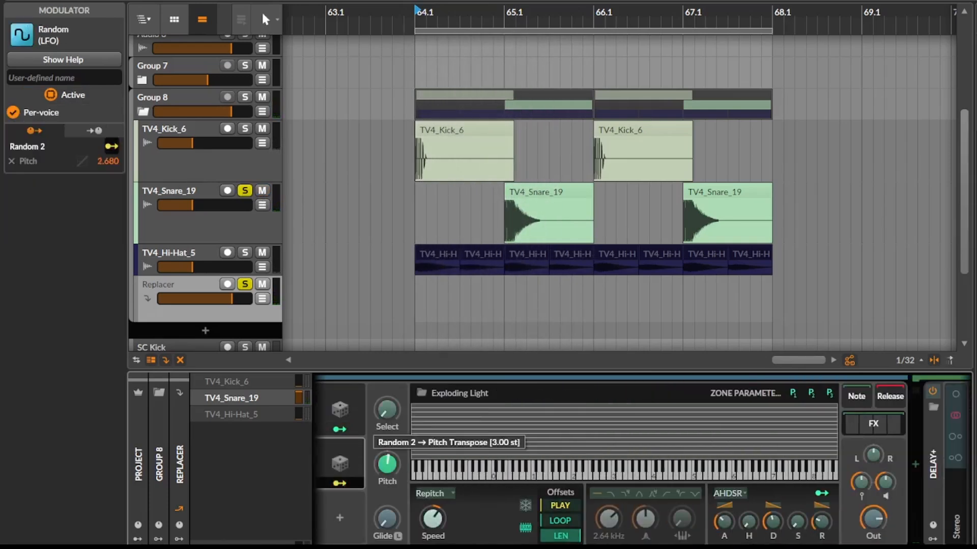
{"action": "left_click", "coordinate": [356, 468]}
{"action": "key", "text": "space"}
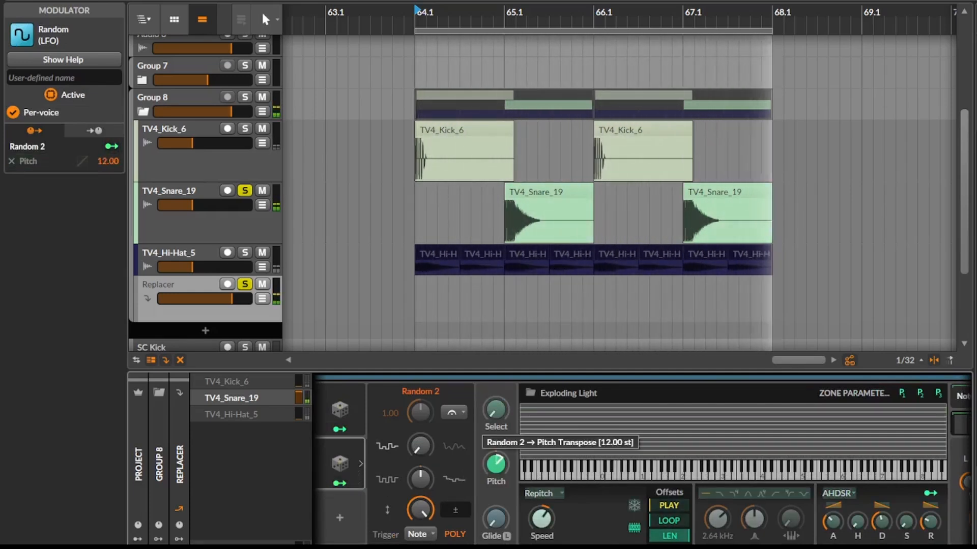
Lengthen the decay of the Sampler's AHDSR envelope to about 2.75 s while the loop plays
{"action": "scroll", "coordinate": [519, 480], "scroll_direction": "right", "scroll_amount": 5}
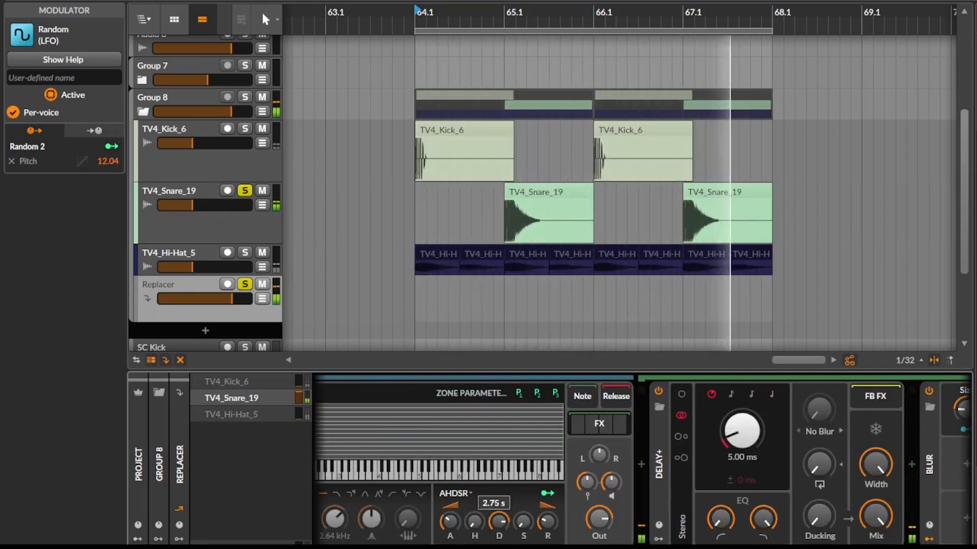
{"action": "left_click_drag", "start_coordinate": [498, 521], "coordinate": [449, 517]}
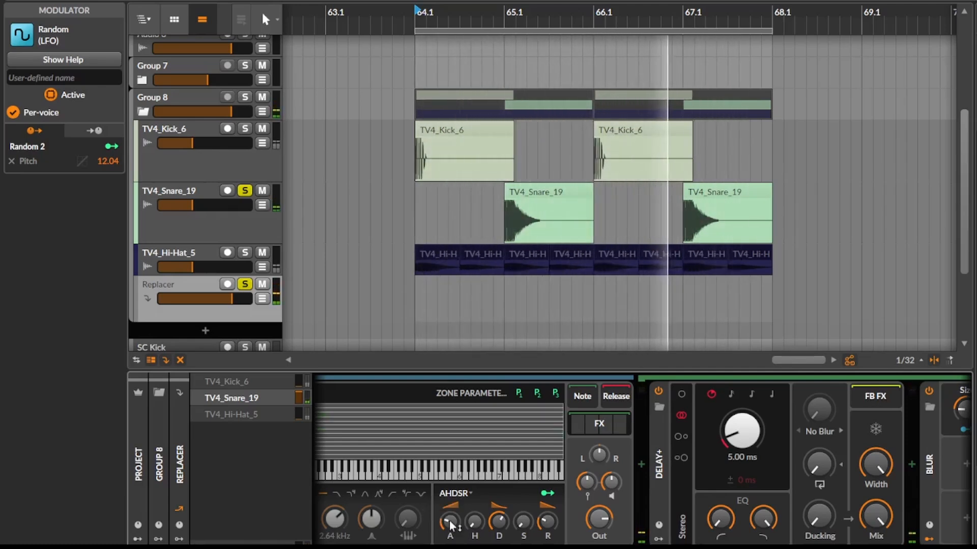
{"action": "left_click_drag", "start_coordinate": [557, 275], "coordinate": [542, 291]}
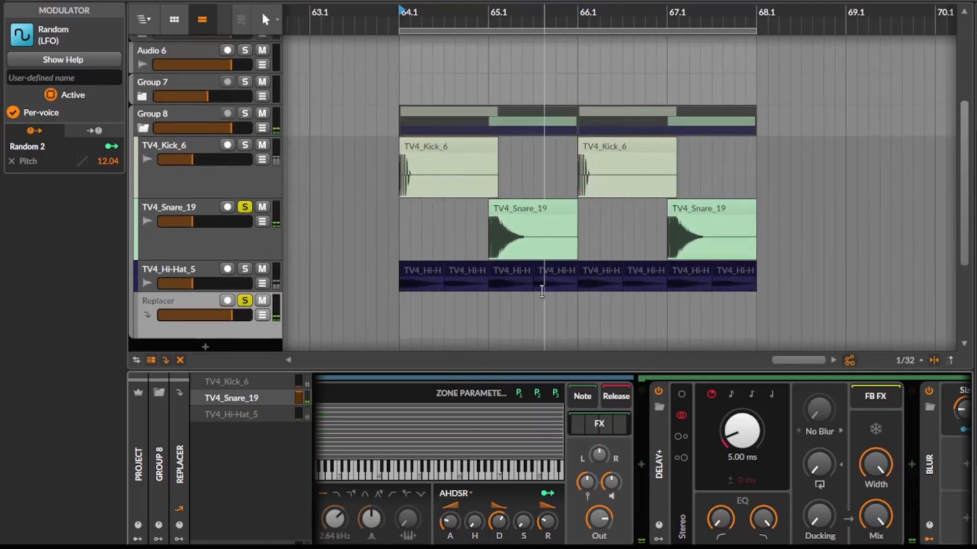
Group the TV4_Snare_19 track, move the Replacer track into the new group, and solo that group
{"action": "left_click", "coordinate": [203, 302]}
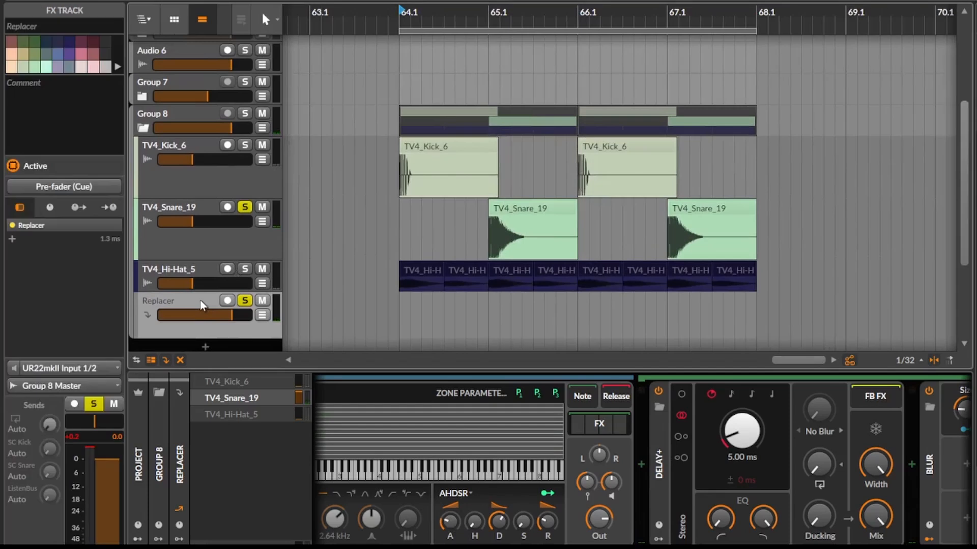
{"action": "left_click", "coordinate": [183, 213]}
{"action": "key", "text": "ctrl+g"}
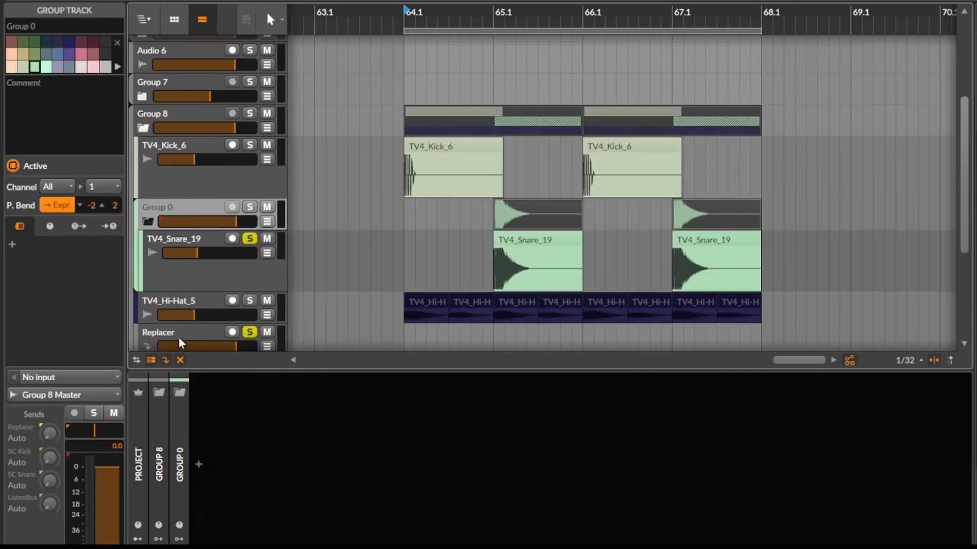
{"action": "left_click_drag", "start_coordinate": [178, 336], "coordinate": [154, 279]}
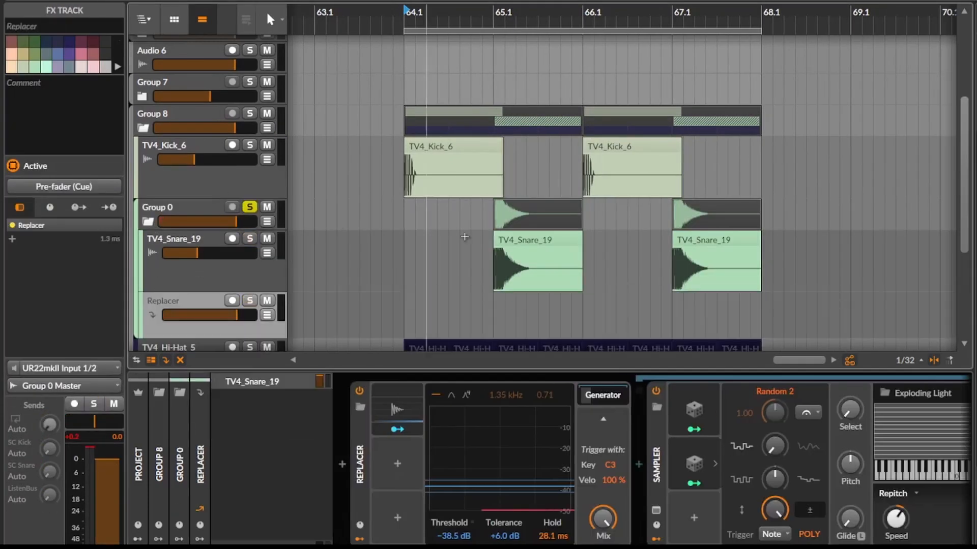
Audition the soloed snare group together with its Replacer layer, starting playback at bar 65.1
{"action": "left_click", "coordinate": [490, 216]}
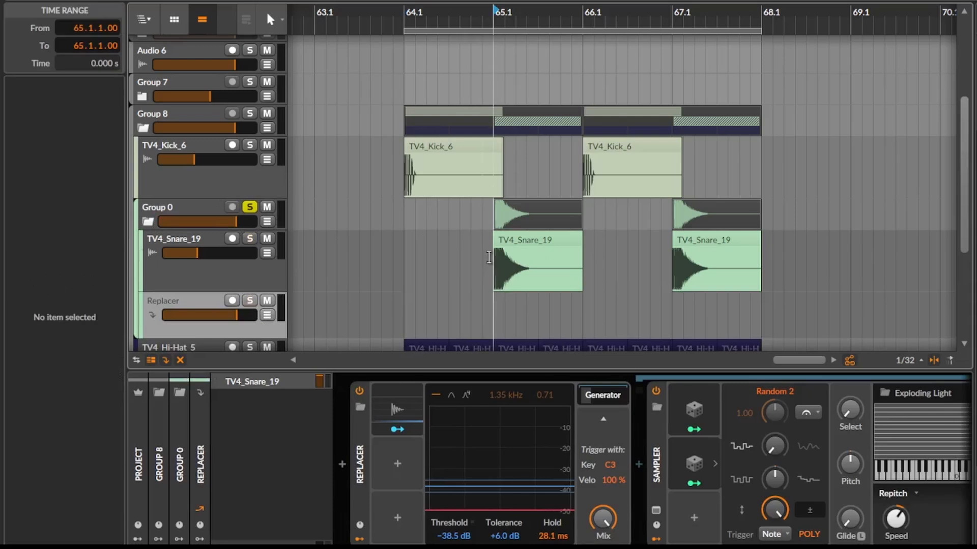
{"action": "left_click_drag", "start_coordinate": [482, 270], "coordinate": [465, 278]}
{"action": "scroll", "coordinate": [553, 462], "scroll_direction": "down", "scroll_amount": 3}
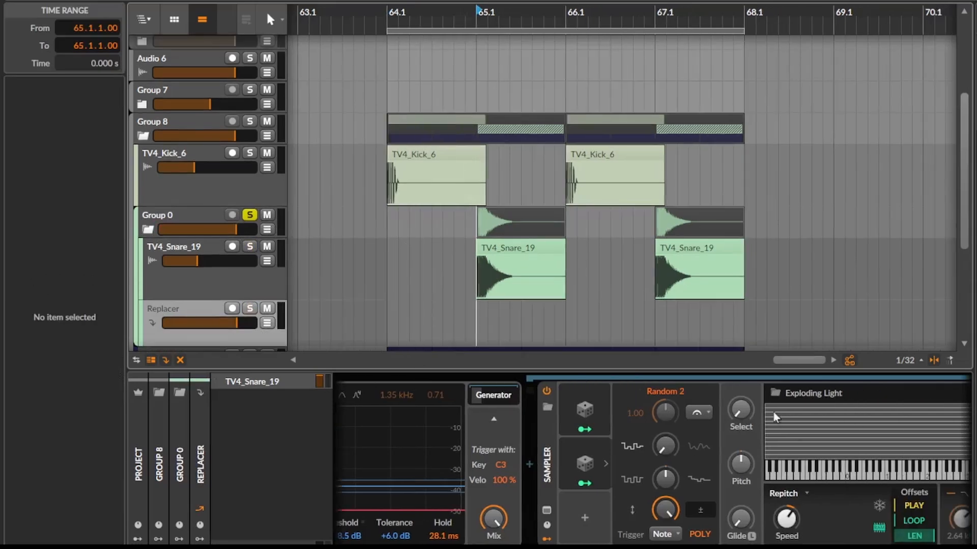
{"action": "scroll", "coordinate": [877, 456], "scroll_direction": "down", "scroll_amount": 6}
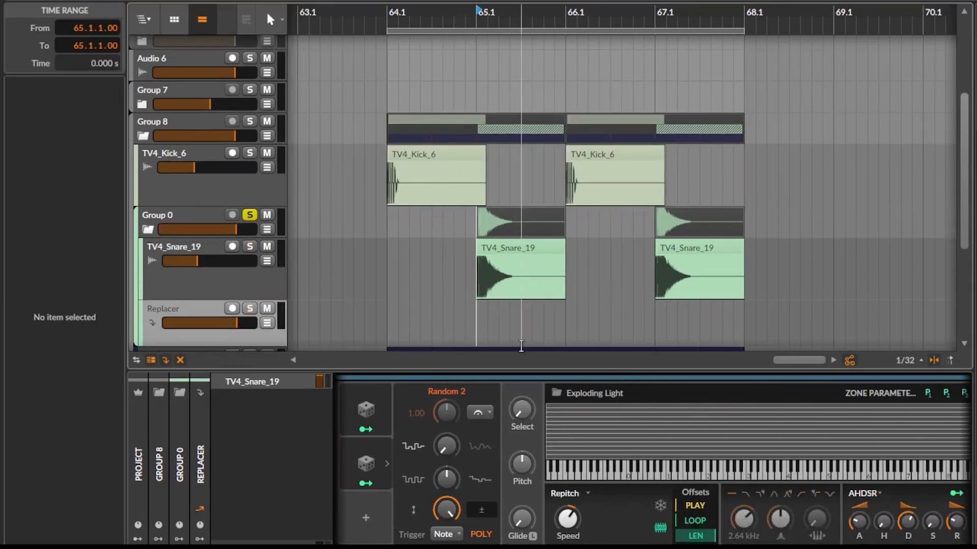
{"action": "key", "text": "space"}
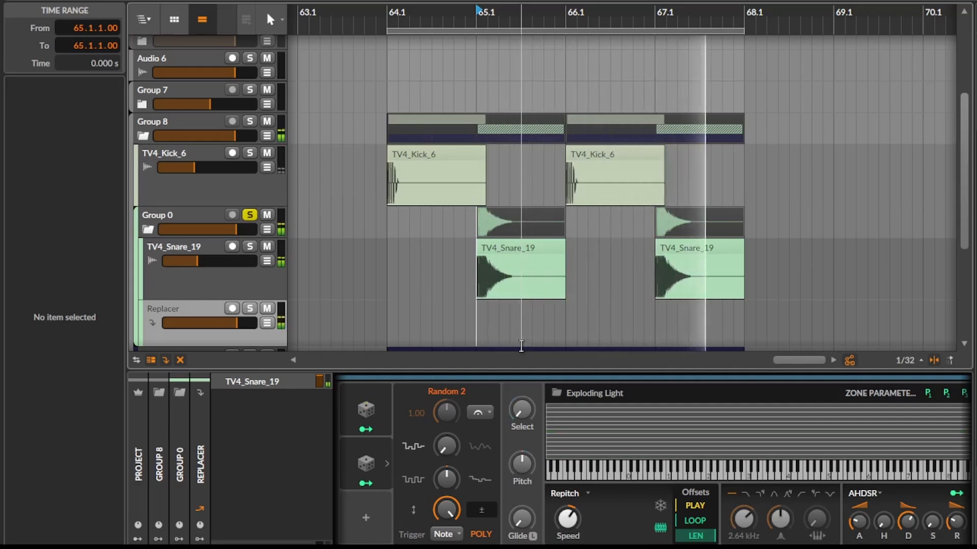
{"action": "key", "text": "space"}
Solo Group 8 instead of the snare group and play the full drum loop from bar 64.1
{"action": "left_click", "coordinate": [252, 120]}
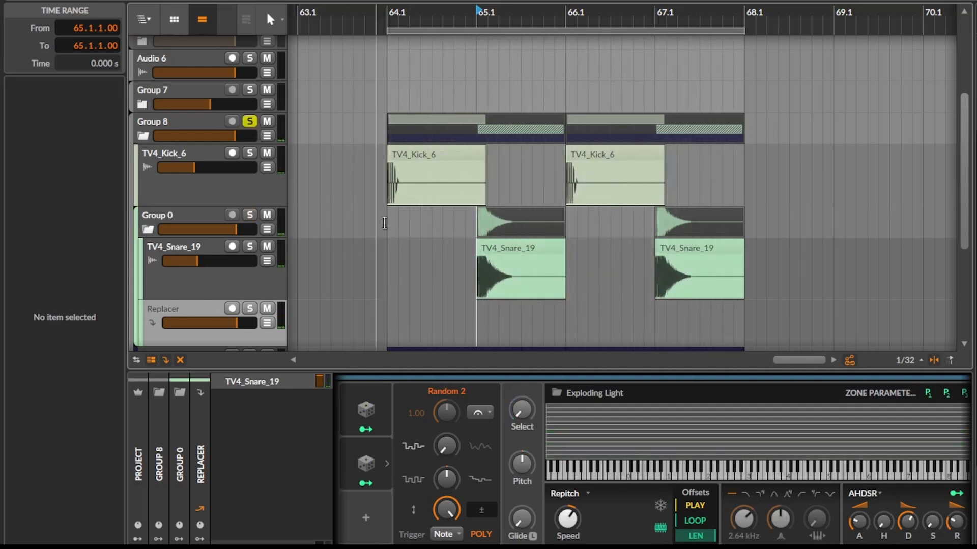
{"action": "left_click", "coordinate": [386, 222]}
{"action": "key", "text": "space"}
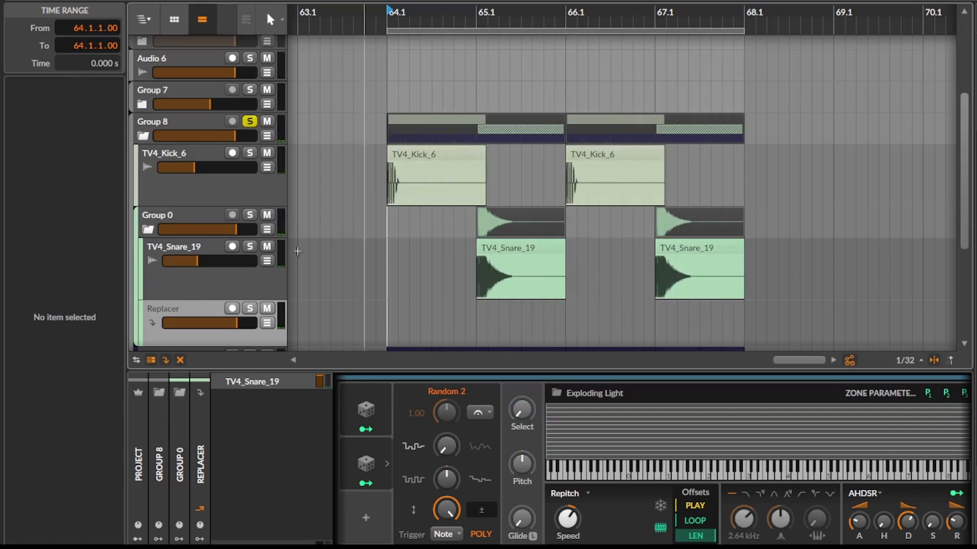
Reduce the height of the TV4_Snare_19 track, collapse Group 0, and select the TV4_Kick_6 track
{"action": "left_click", "coordinate": [201, 282]}
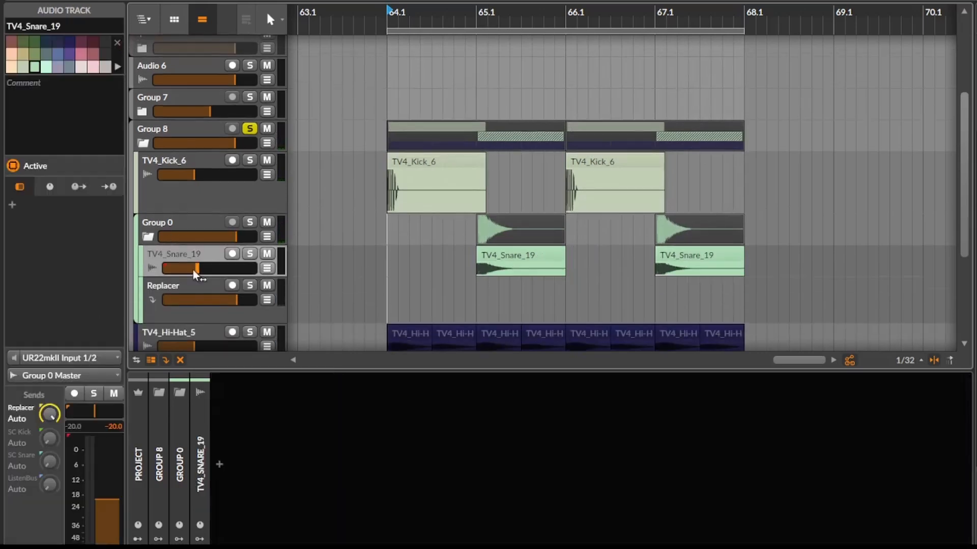
{"action": "left_click", "coordinate": [147, 238]}
{"action": "left_click", "coordinate": [195, 200]}
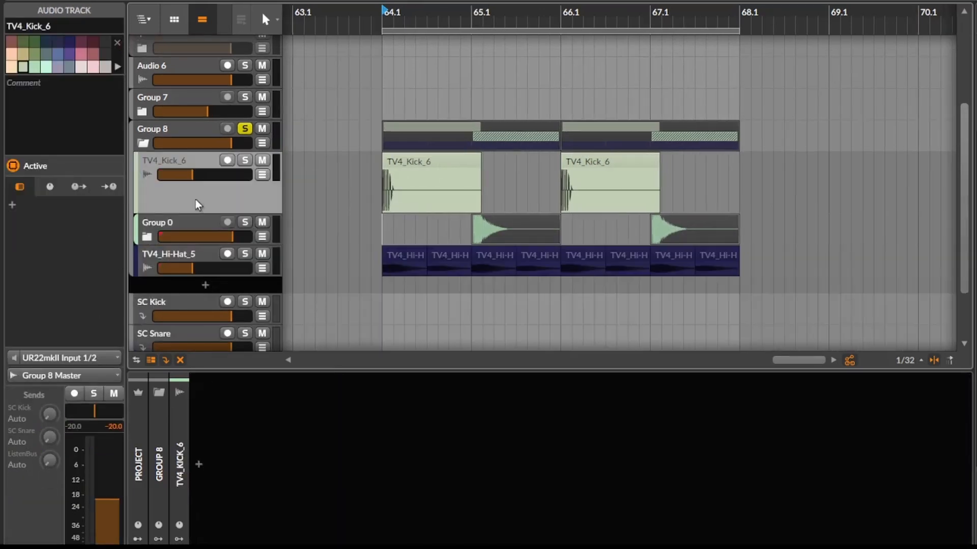